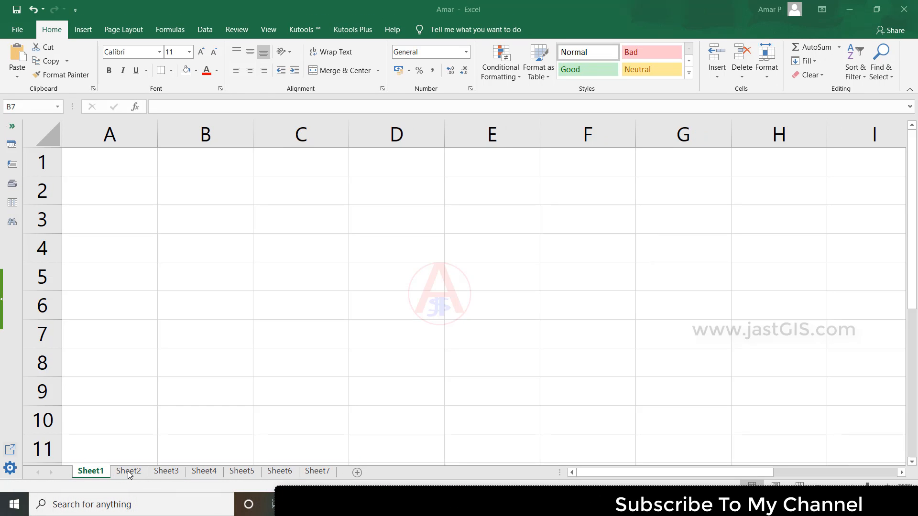
- Group Sheet1 through Sheet7 so that edits apply to all seven worksheets at once
left_click(167, 472, "shift")
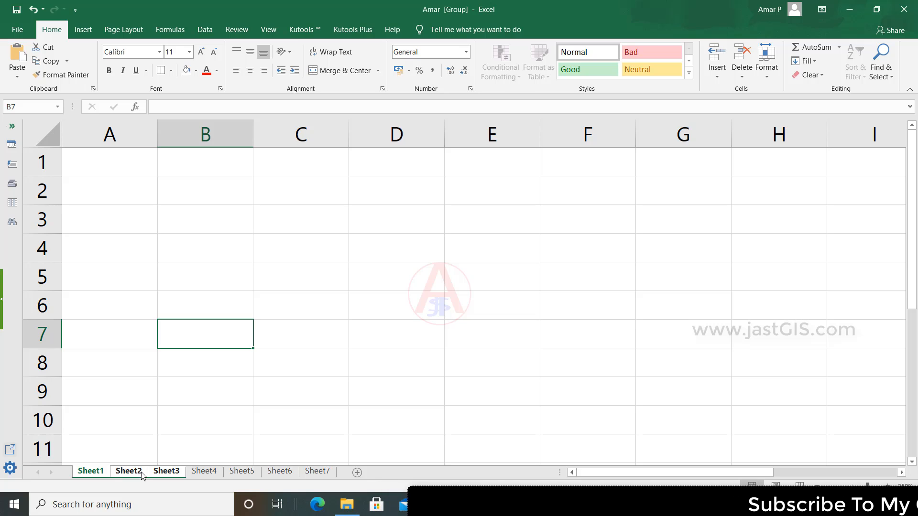
left_click(242, 472, "ctrl")
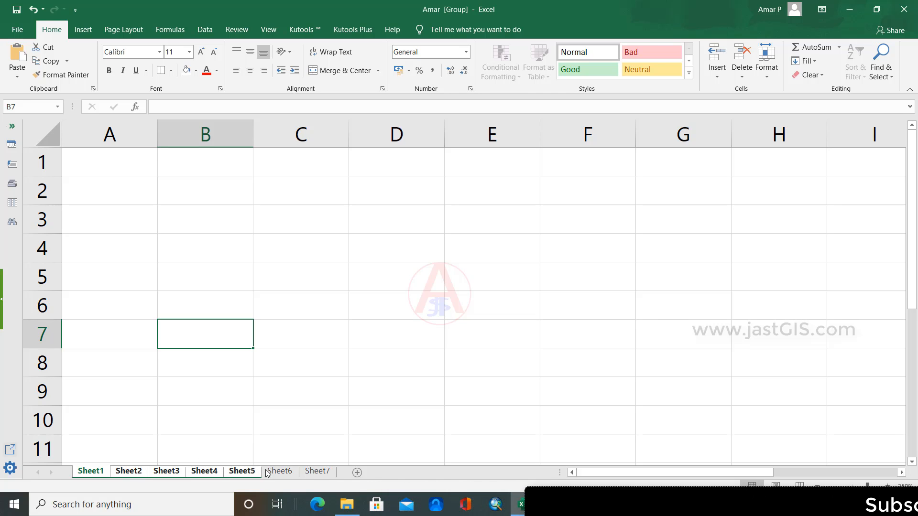
left_click(280, 472, "ctrl")
left_click(311, 473, "ctrl")
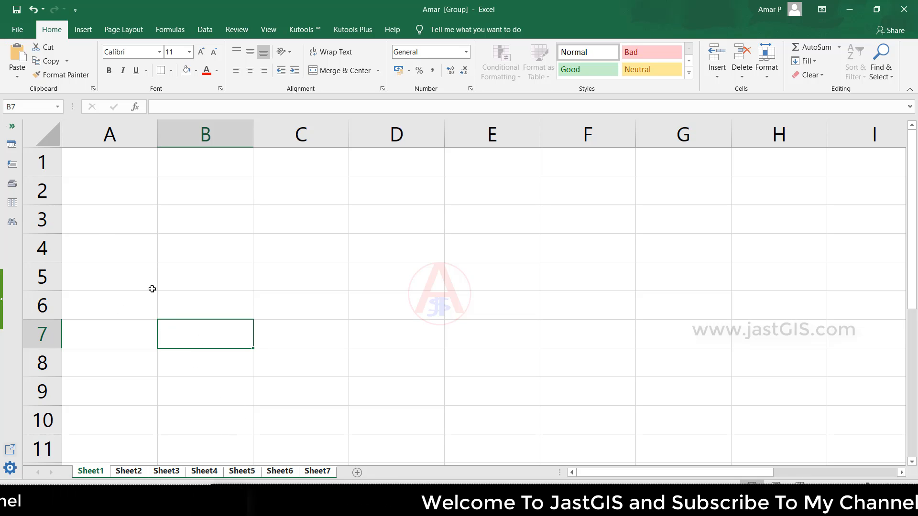
- Enter the headers Emp ID, Emp Name and Email in cells A1 to C1 of the grouped sheets
left_click(100, 165)
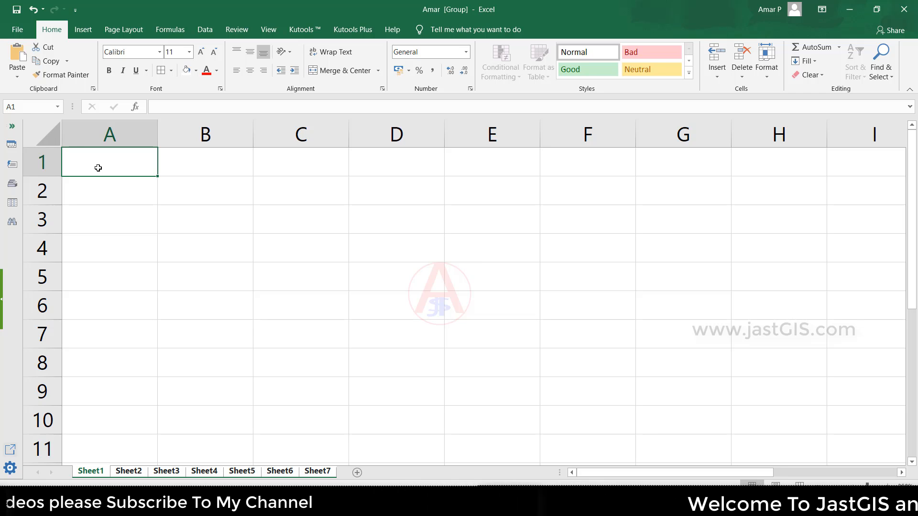
type("Emp ID")
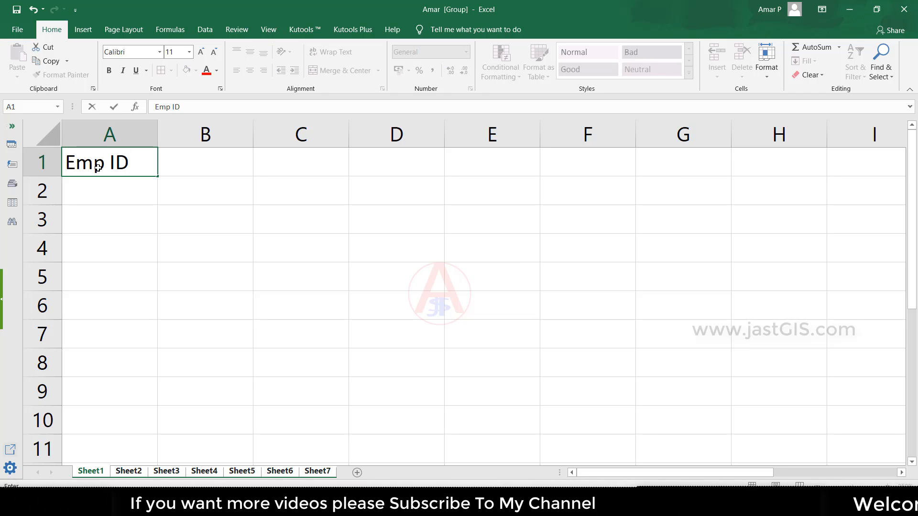
key("Tab")
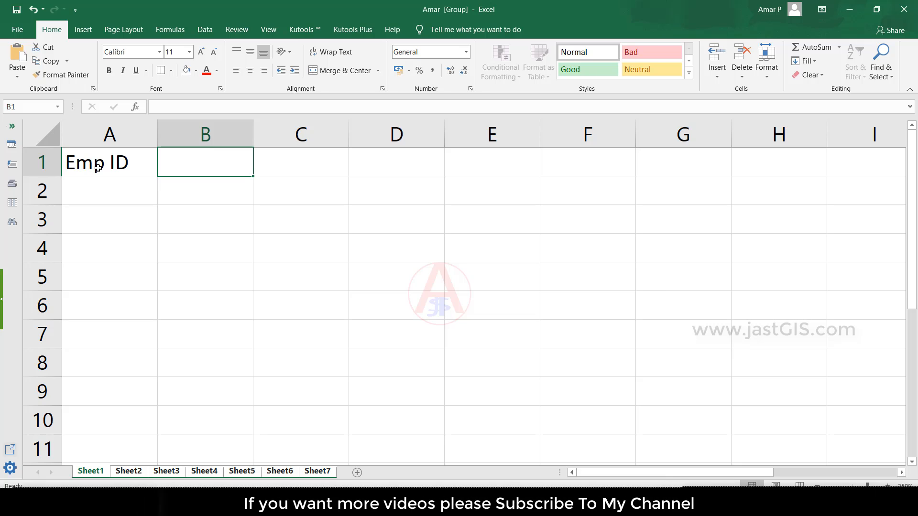
type("Emp Name")
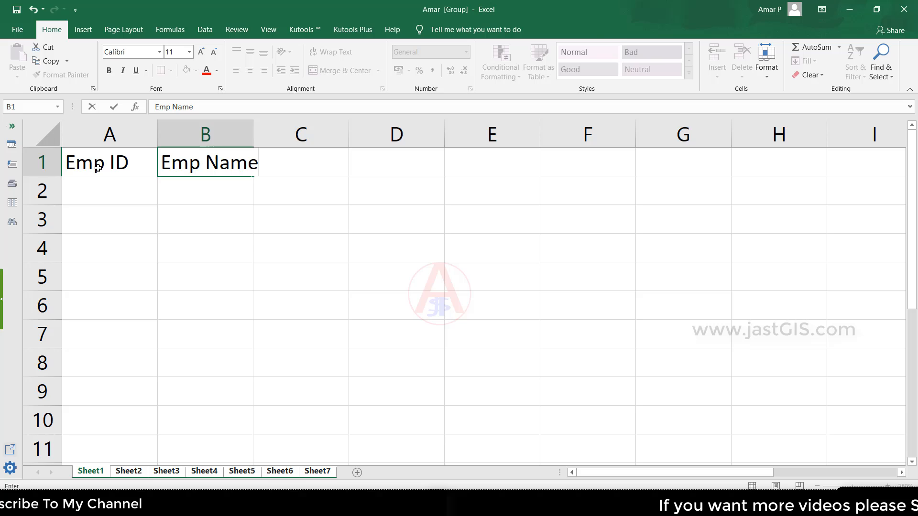
key("Tab")
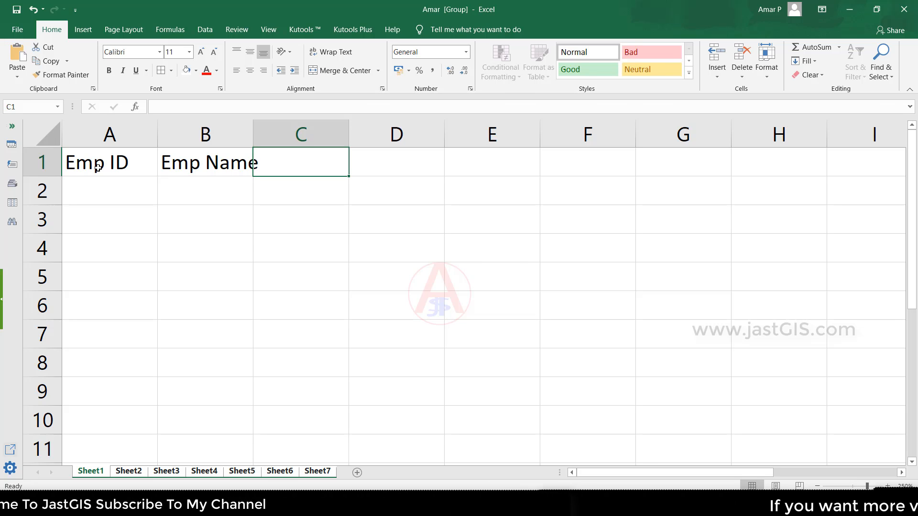
type("Em")
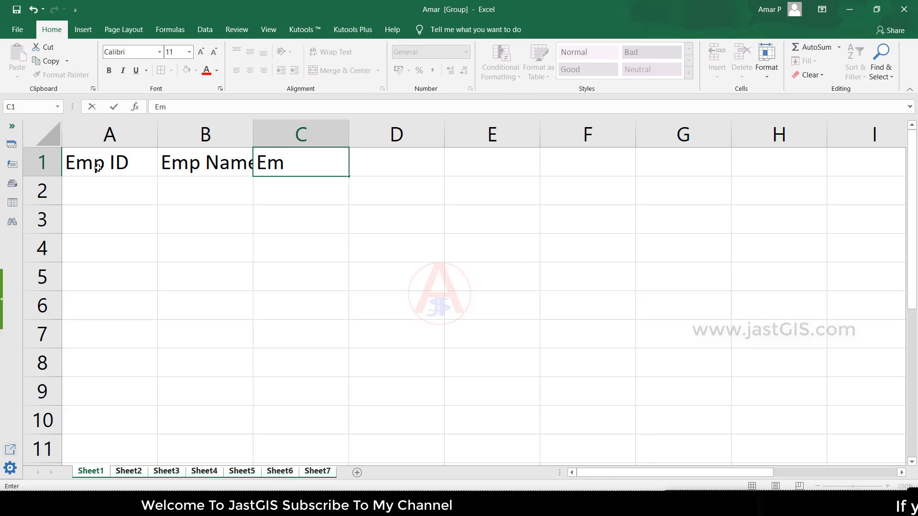
type("ail")
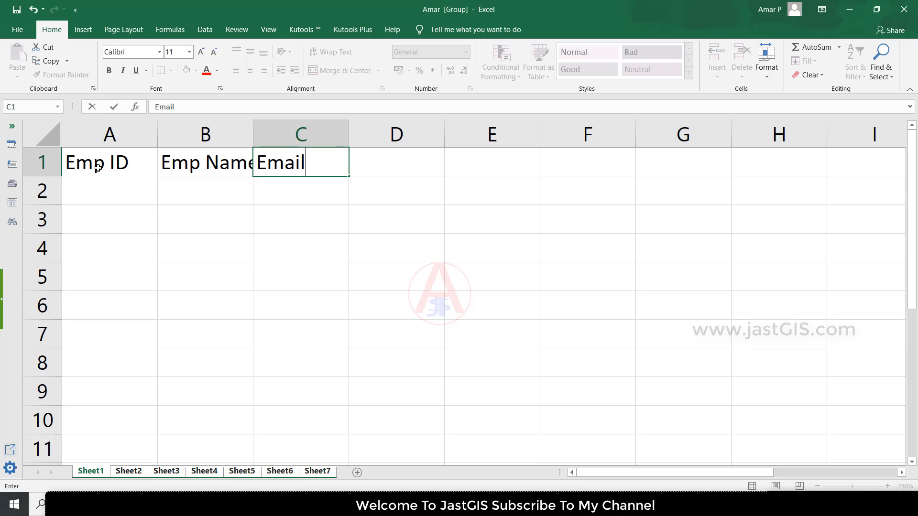
- Continue the header row with Phone no., City and State in cells D1 to F1
key("Tab")
type("Phone no.")
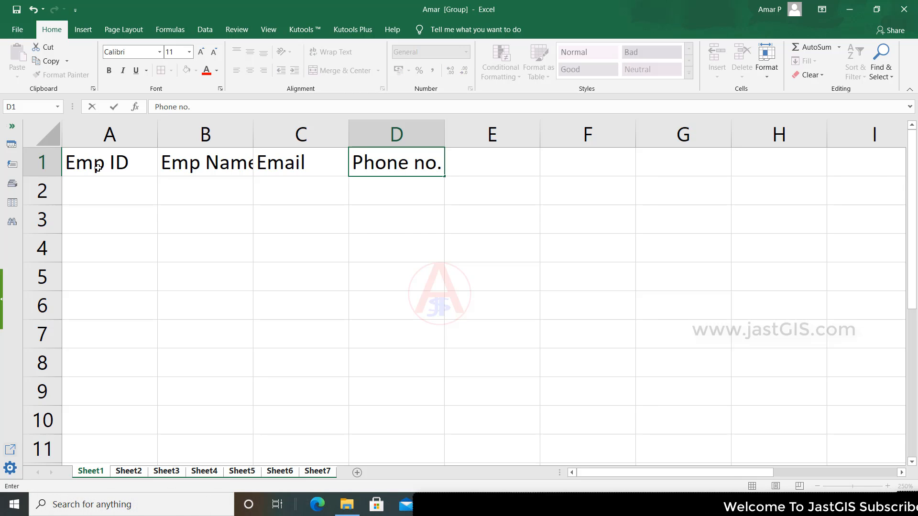
key("Tab")
type("Citye")
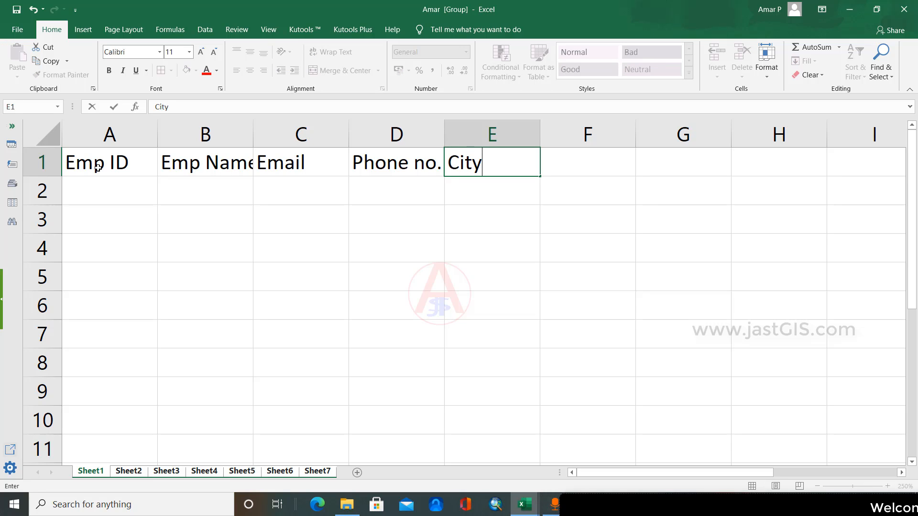
key("BackSpace")
key("BackSpace")
key("BackSpace")
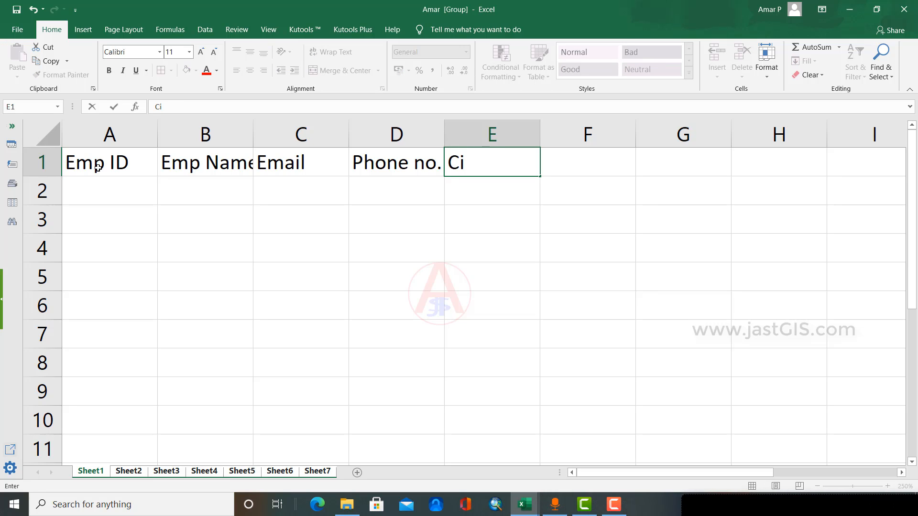
key("Tab")
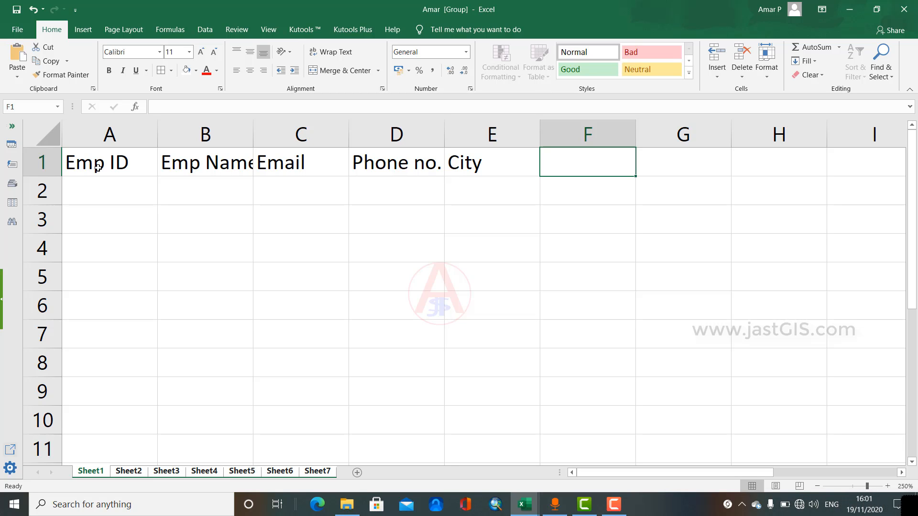
type("State")
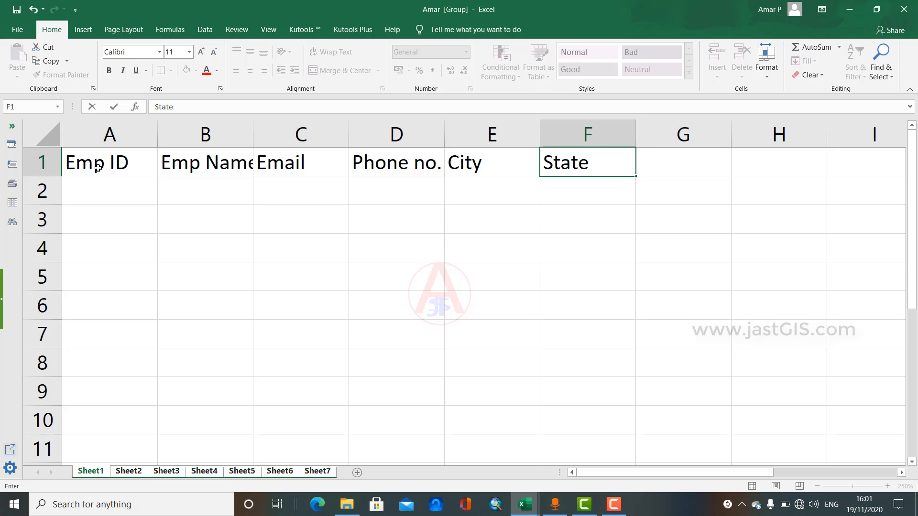
key("Return")
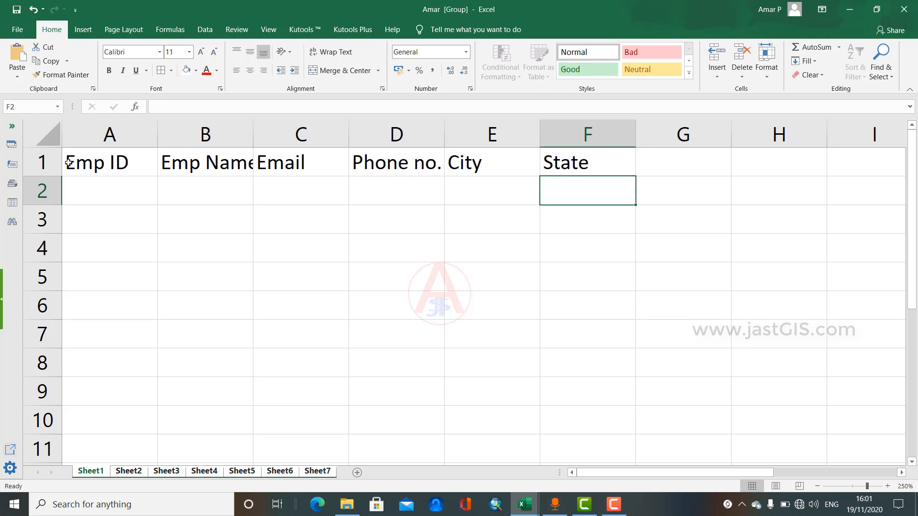
- Select the header range A1:F1 and check the header row on each sheet from Sheet2 to Sheet7
left_click_drag(69, 162, 560, 160)
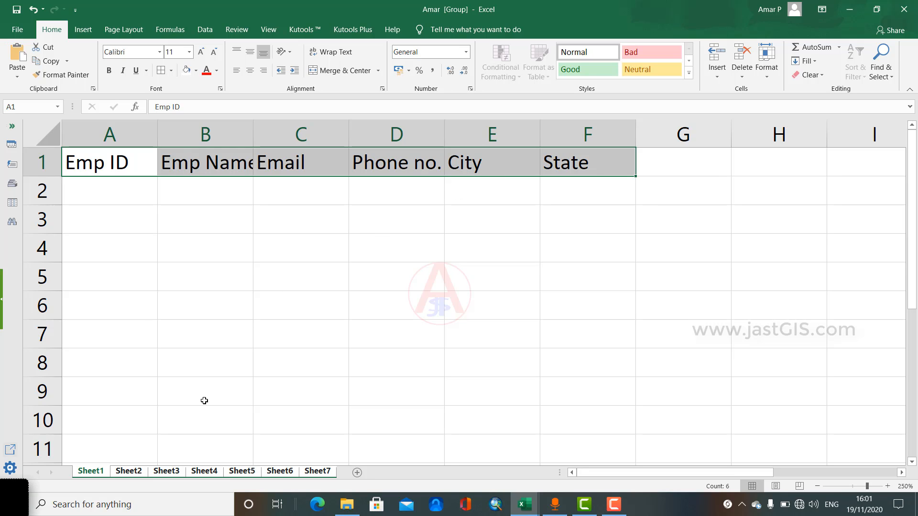
left_click(130, 472)
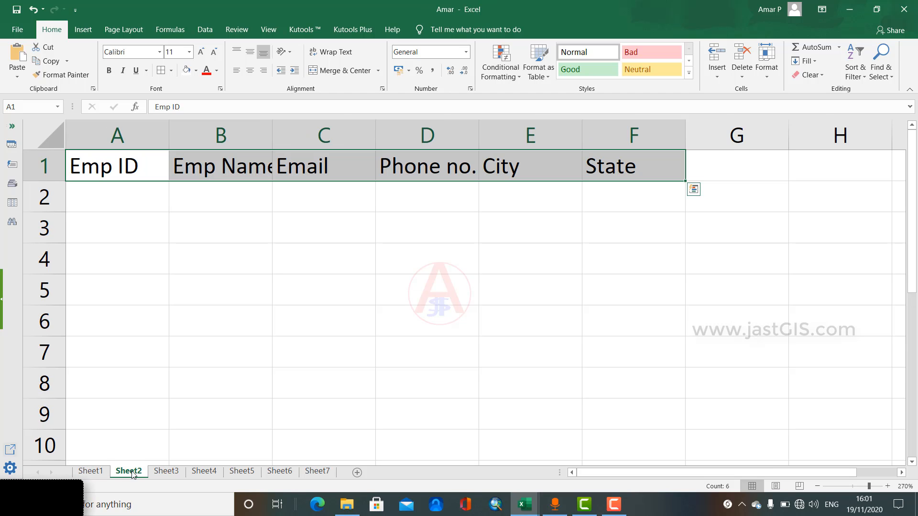
left_click(167, 472)
left_click(206, 472)
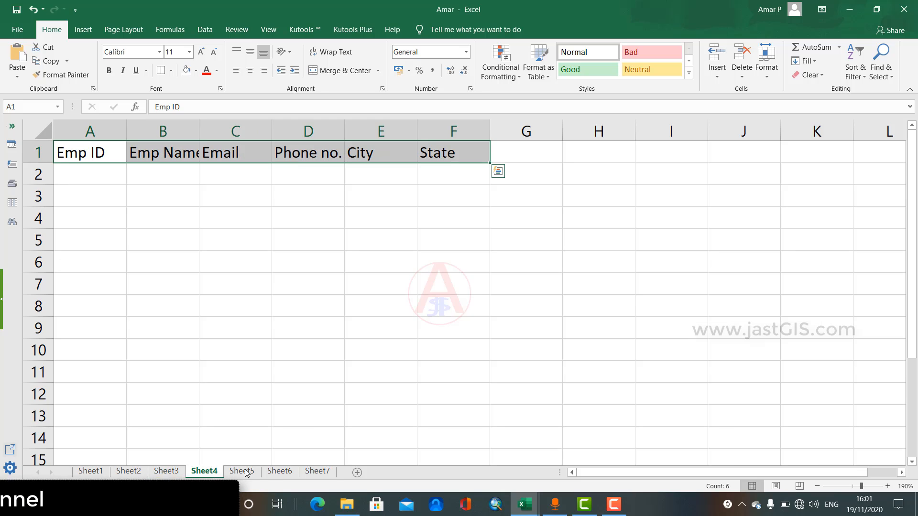
left_click(242, 472)
left_click(282, 471)
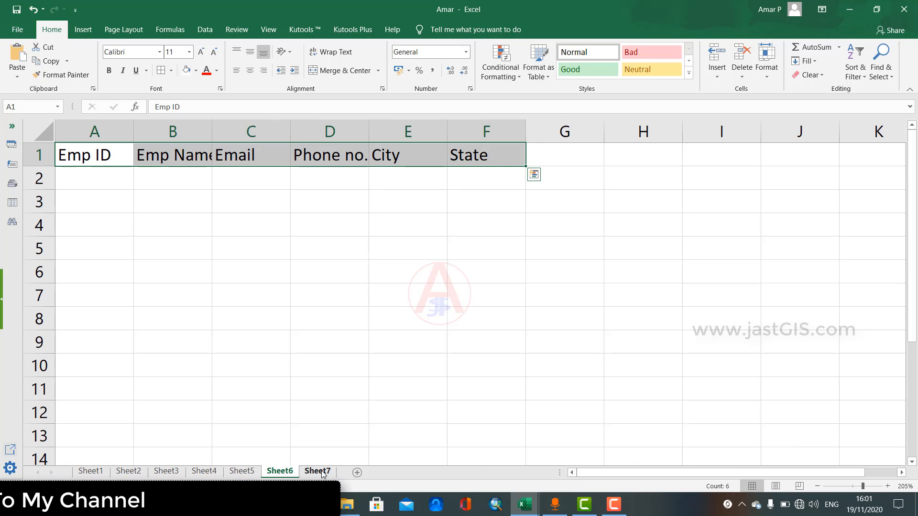
left_click(317, 471)
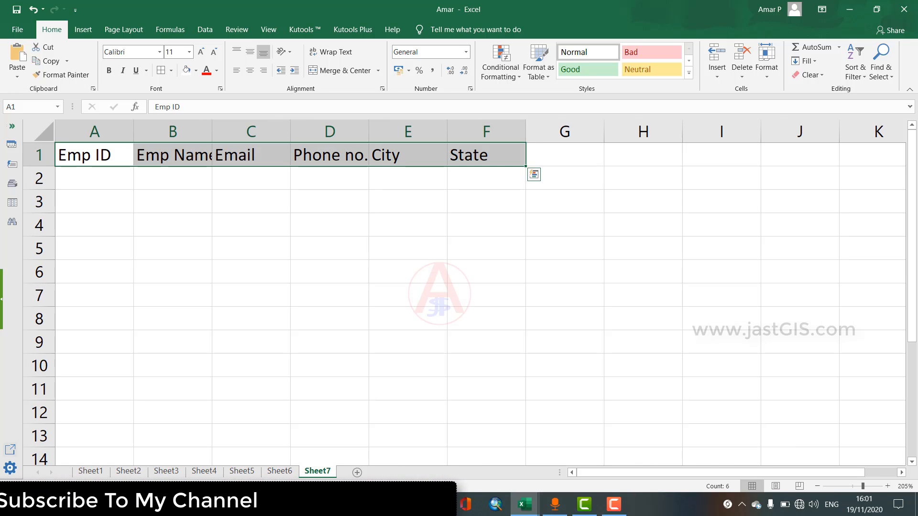
- Group Sheet1 through Sheet7 again with Sheet1 as the active sheet
left_click(129, 472, "ctrl")
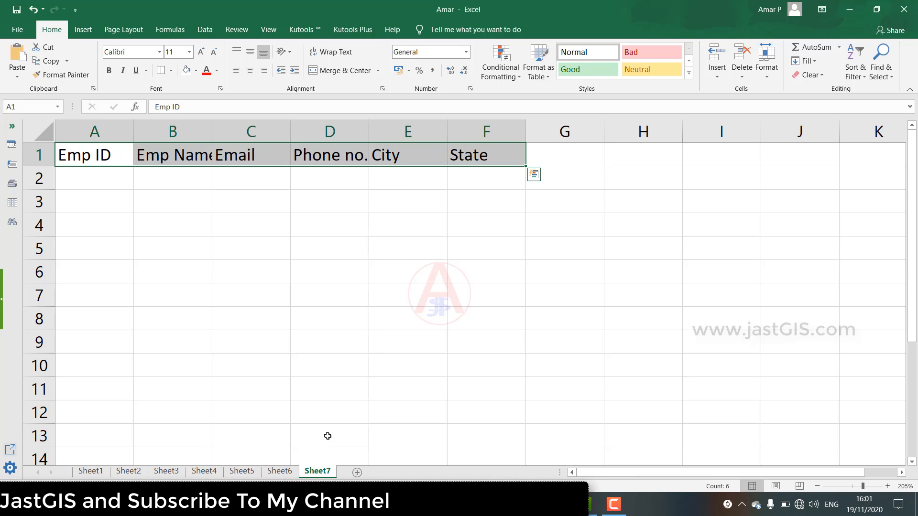
left_click(92, 472, "shift")
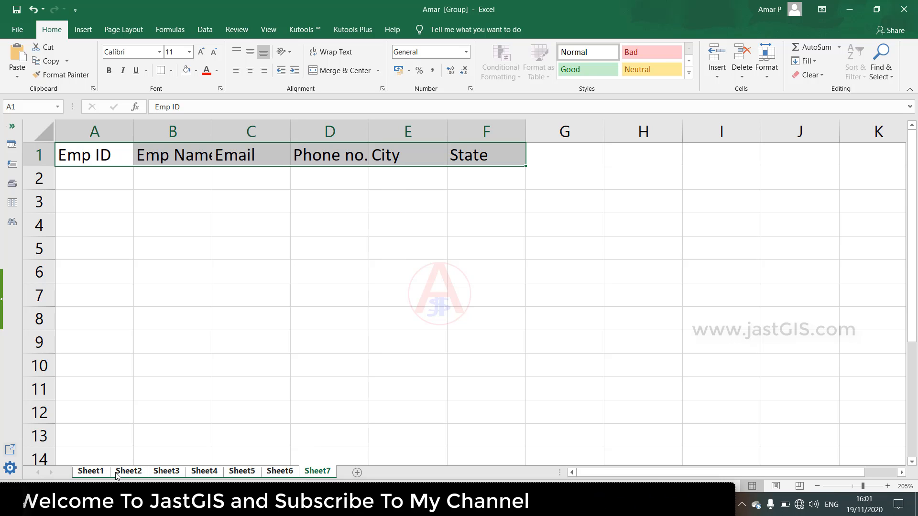
left_click(92, 472)
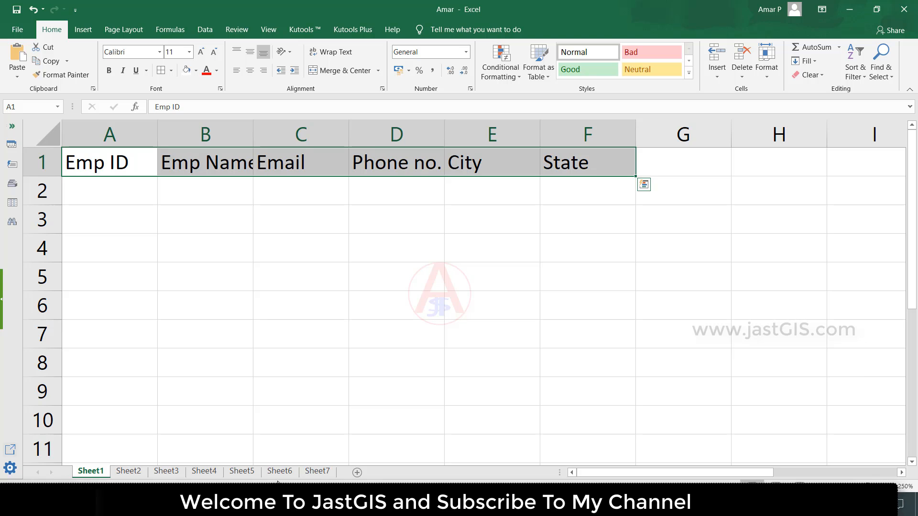
left_click(318, 471, "shift")
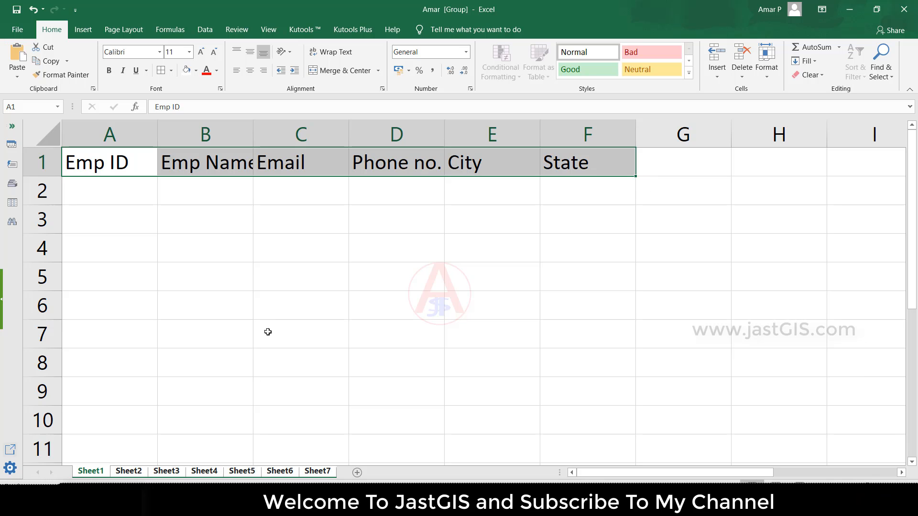
- Apply the Good cell style to the header range A1:F1 across the grouped sheets
left_click(180, 270)
left_click_drag(103, 166, 565, 168)
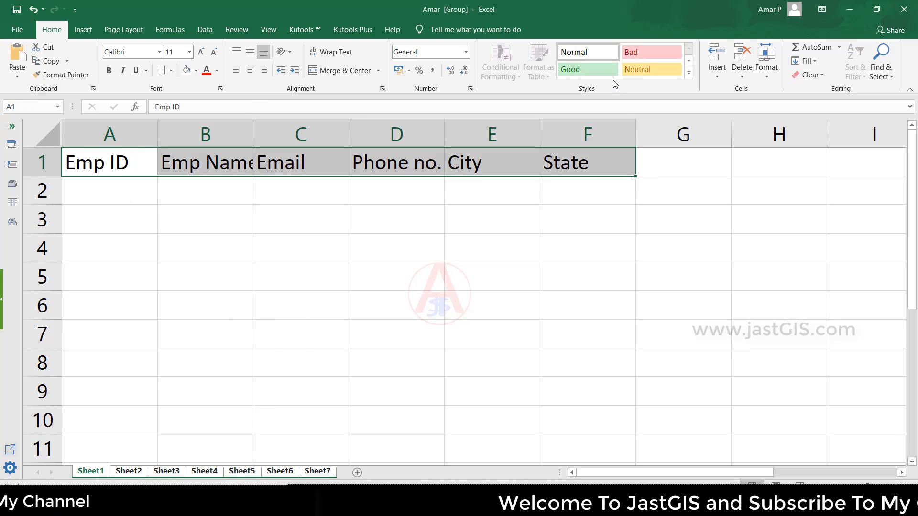
left_click(589, 69)
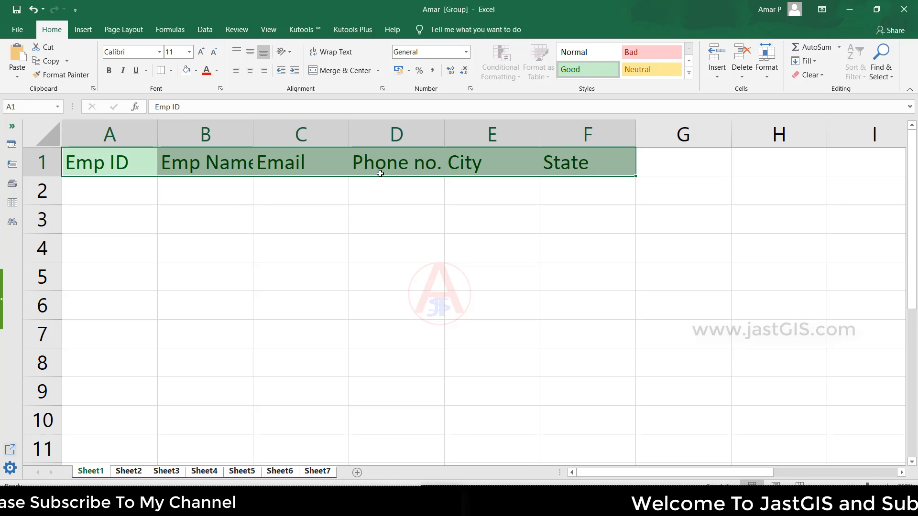
- Check the header row's cell style on each sheet from Sheet2 to Sheet7
left_click(128, 471)
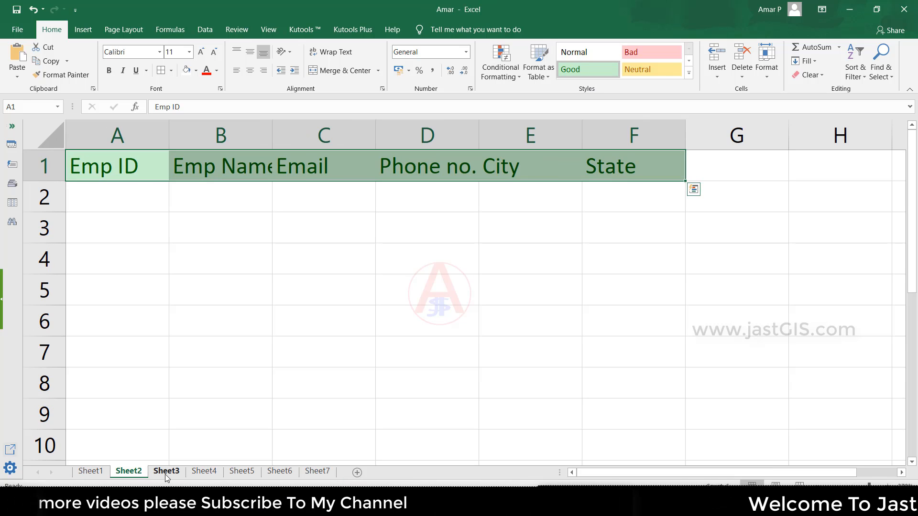
left_click(165, 474)
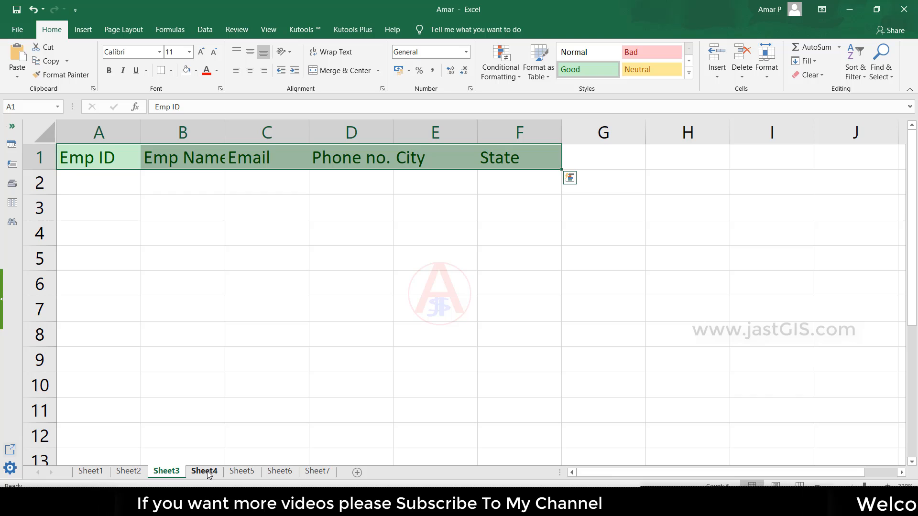
left_click(204, 473)
left_click(242, 473)
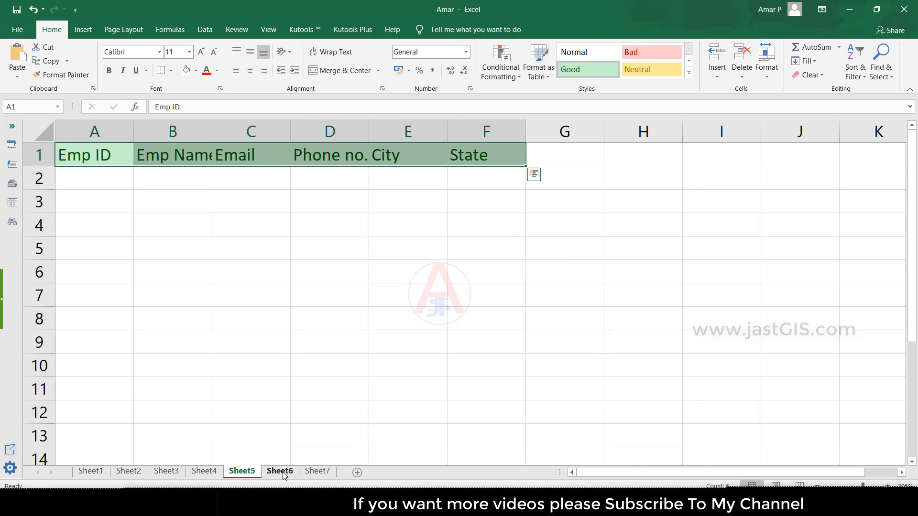
left_click(287, 473)
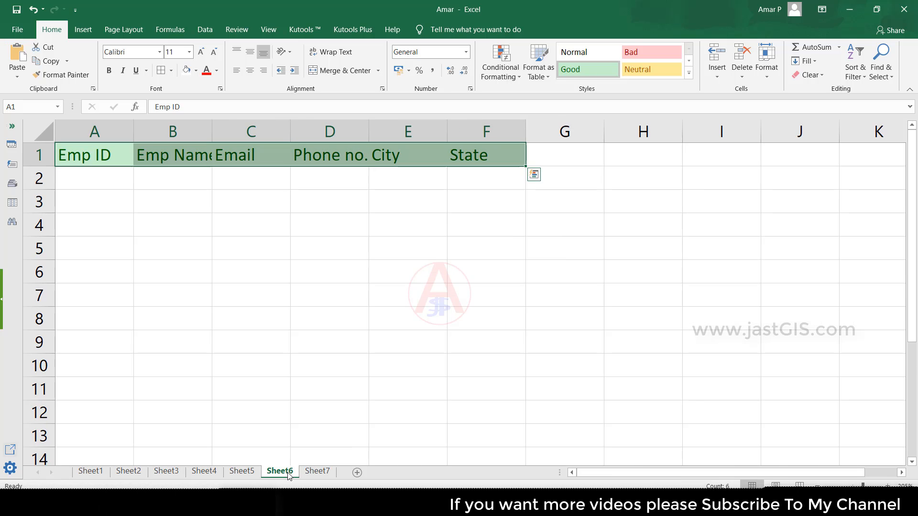
left_click(317, 472)
- Regroup Sheet1 through Sheet7 and set the font size of the header range A1:F1 to 26
left_click(91, 473)
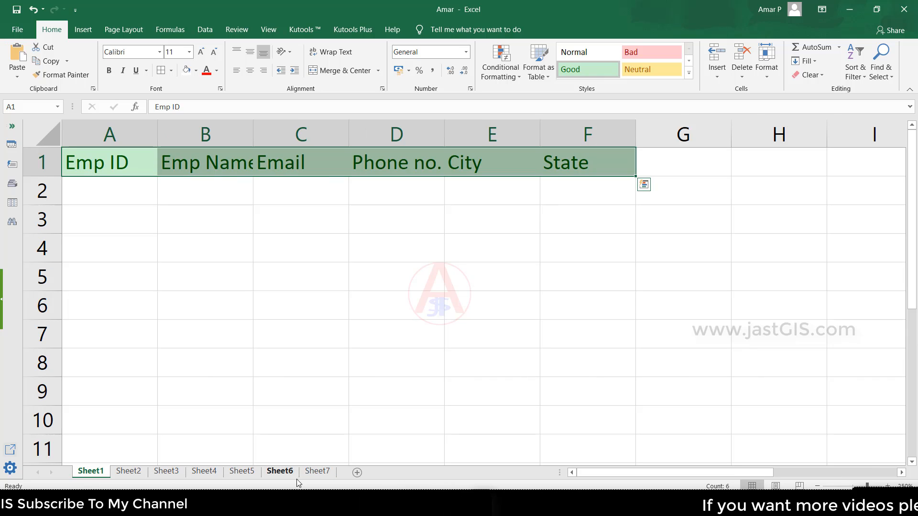
left_click(315, 471, "shift")
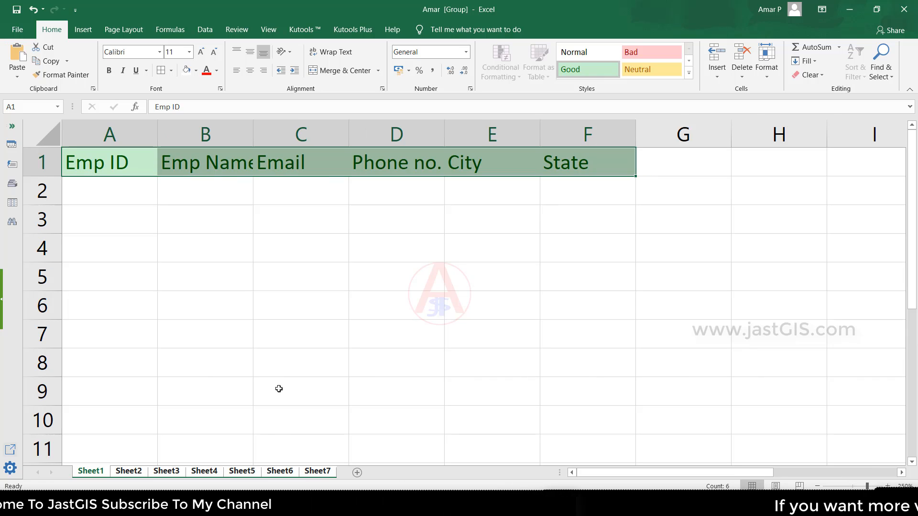
left_click(189, 52)
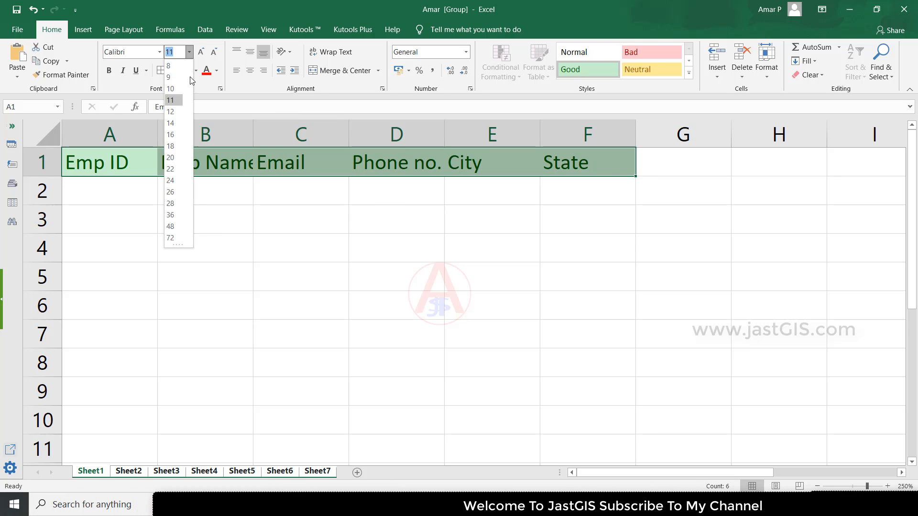
left_click(172, 191)
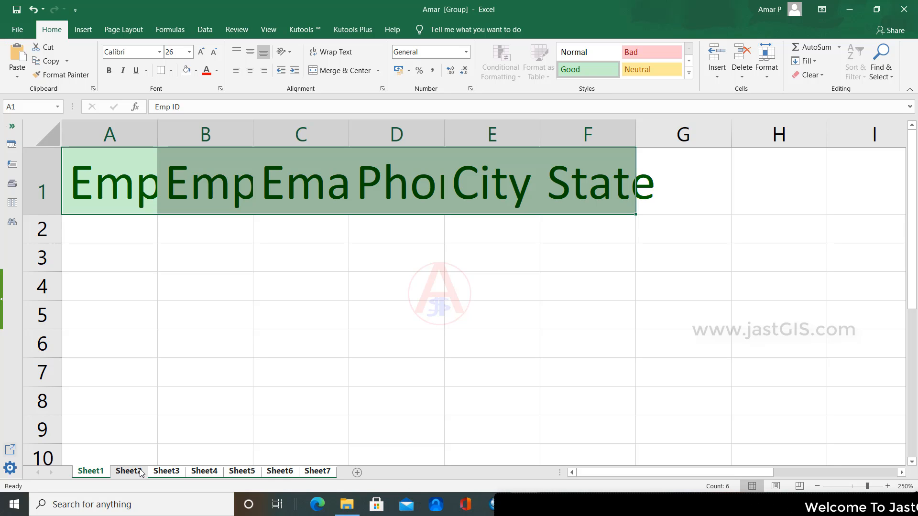
- Check the header row's font size on each sheet from Sheet3 to Sheet7
left_click(167, 471)
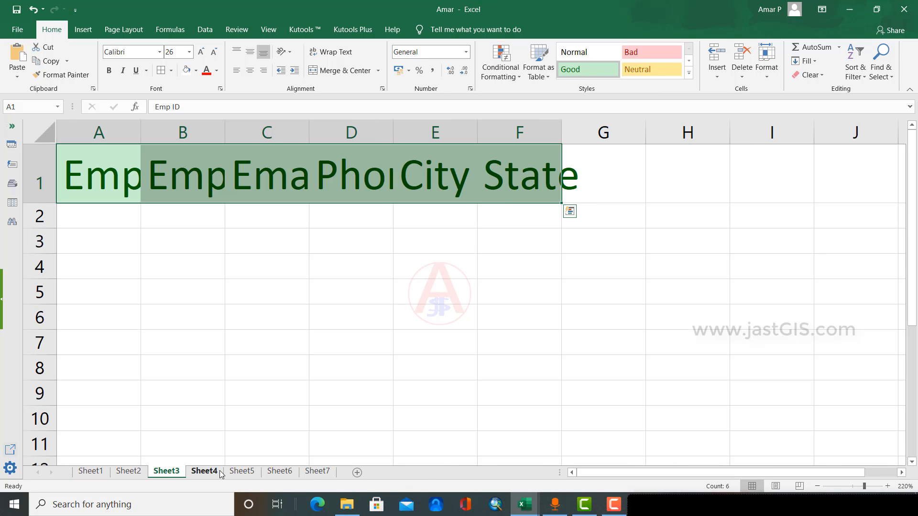
left_click(217, 472)
left_click(242, 473)
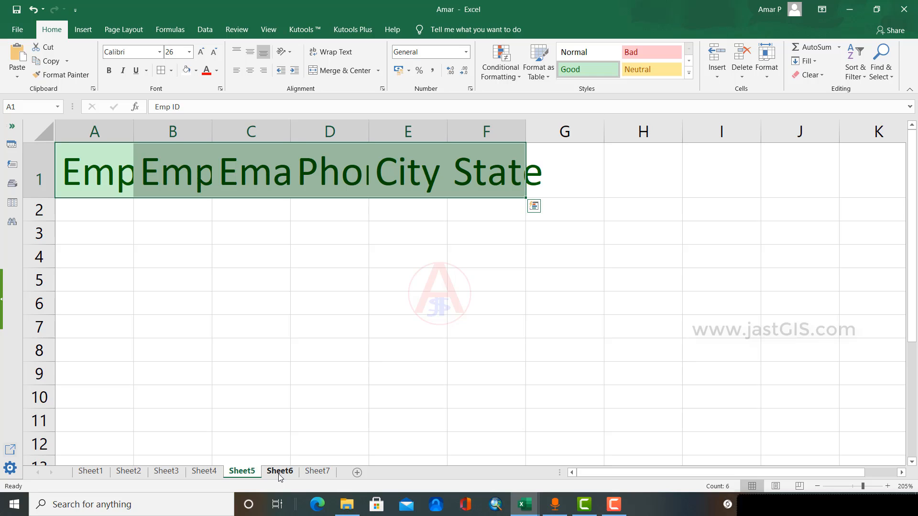
left_click(279, 473)
left_click(317, 473)
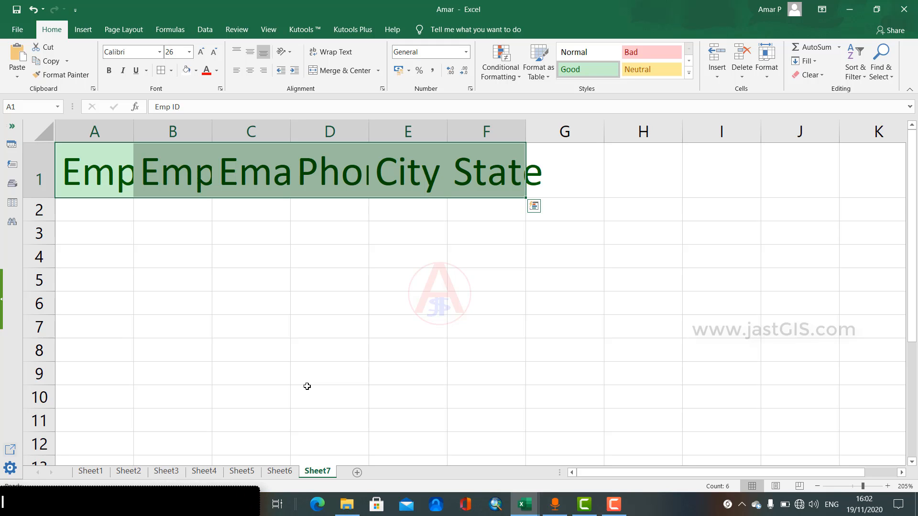
- Regroup Sheet1 through Sheet7 and apply an outside border around the range A1:F9
left_click(97, 475)
left_click(325, 473, "shift")
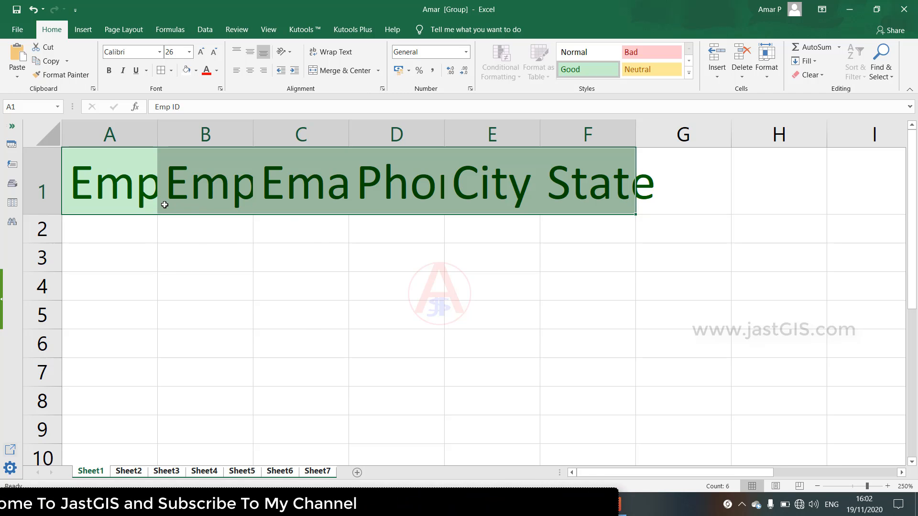
left_click_drag(114, 191, 597, 421)
left_click(170, 71)
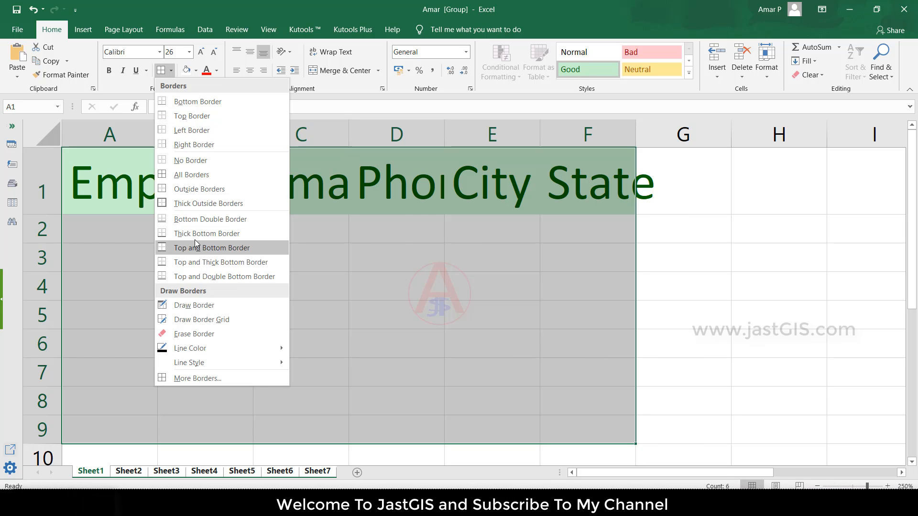
left_click(177, 203)
left_click(352, 315)
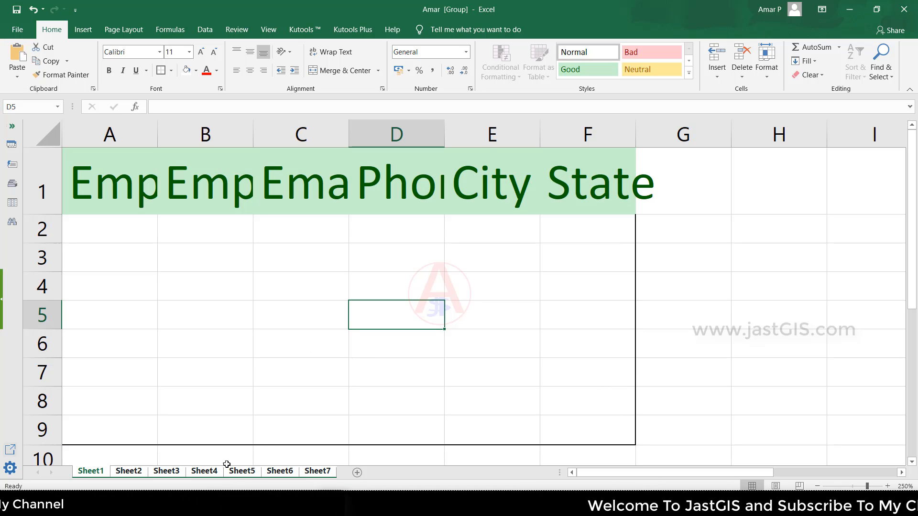
- Check the border around A1:F9 on the sheets from Sheet2 to Sheet5
left_click(131, 472)
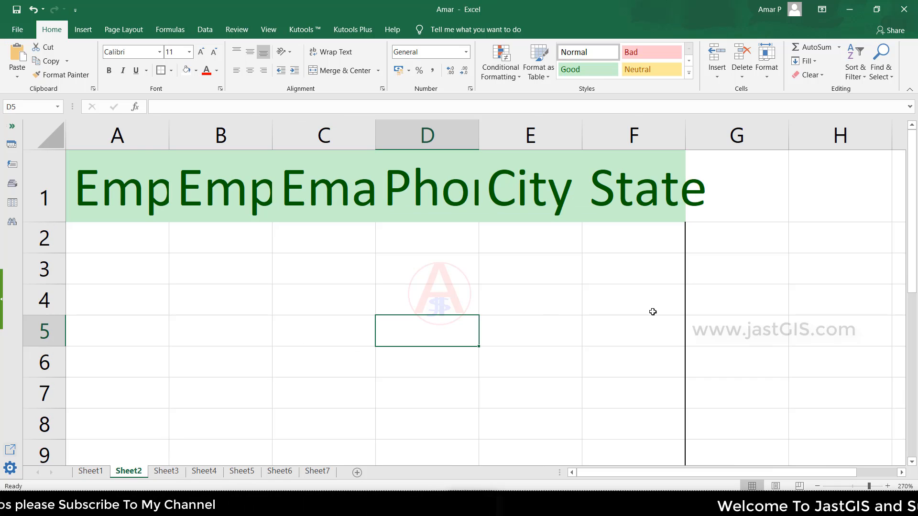
scroll(652, 311, "down", 2)
scroll(651, 328, "up", 1)
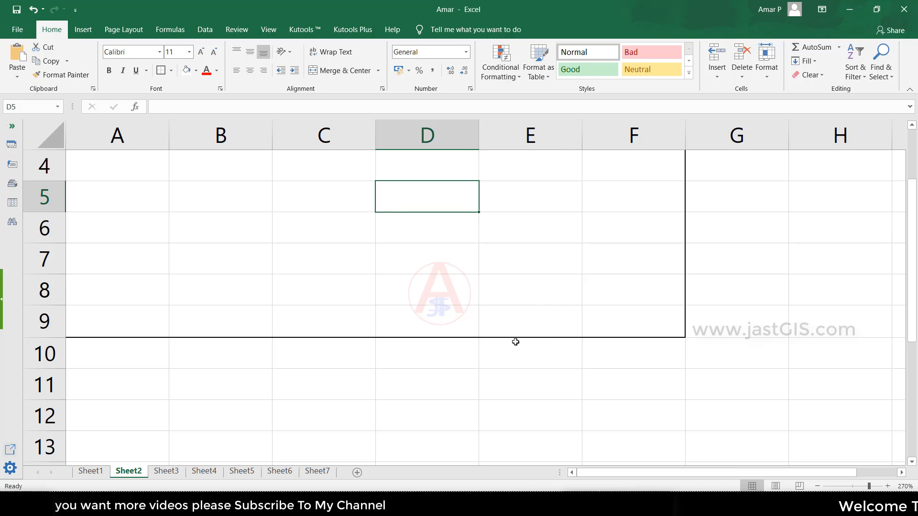
scroll(515, 341, "up", 1)
left_click(174, 473)
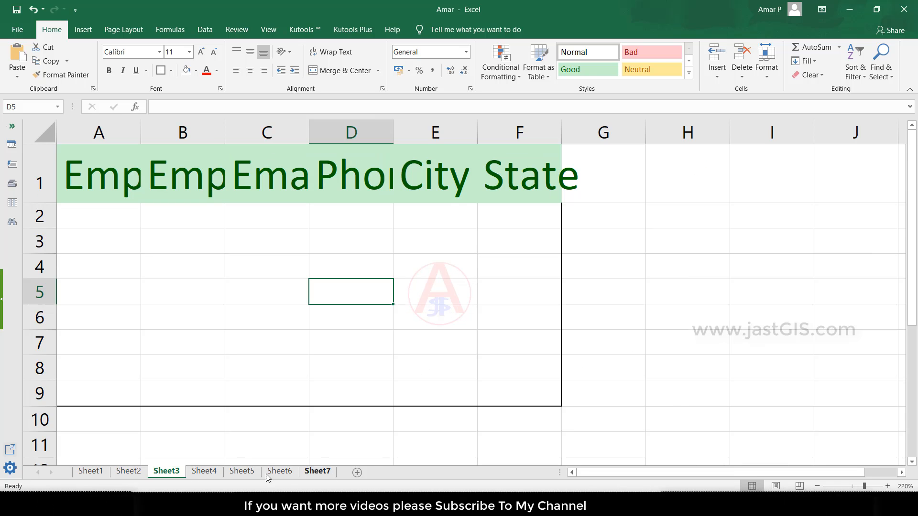
left_click(202, 472)
key("ctrl+Page_Down")
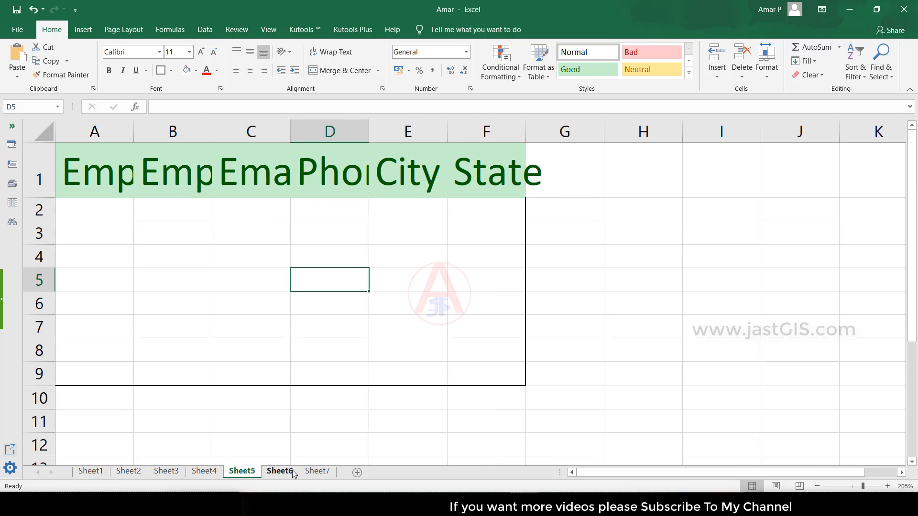
- Group only Sheet1, Sheet2 and Sheet3, keeping Sheet1 as the active sheet
left_click(91, 471)
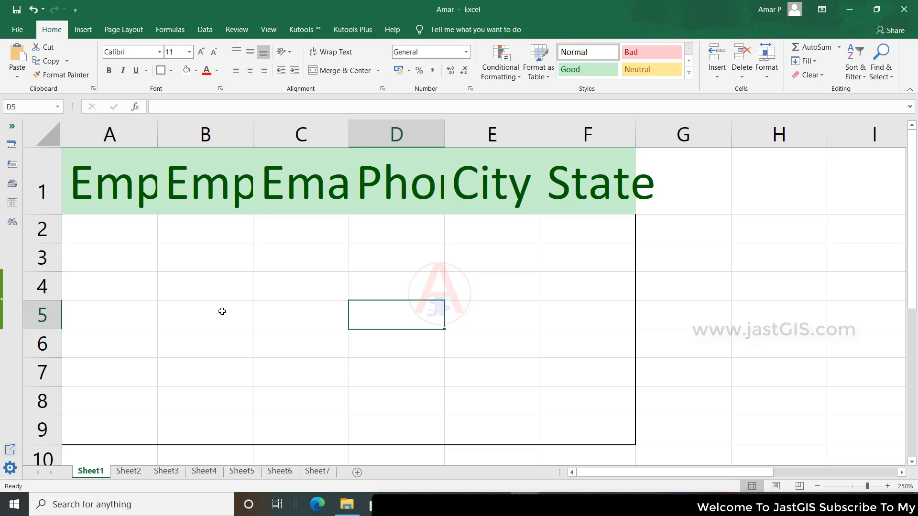
left_click(197, 324)
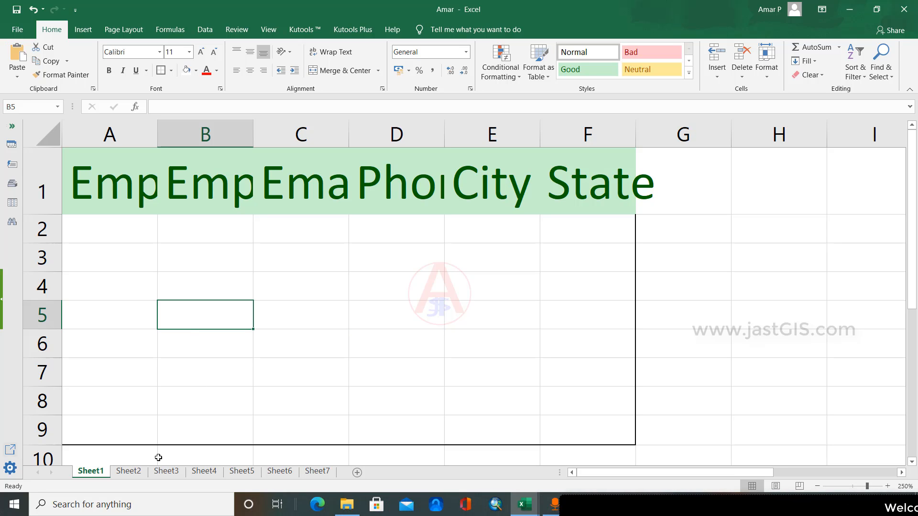
left_click(126, 473, "ctrl")
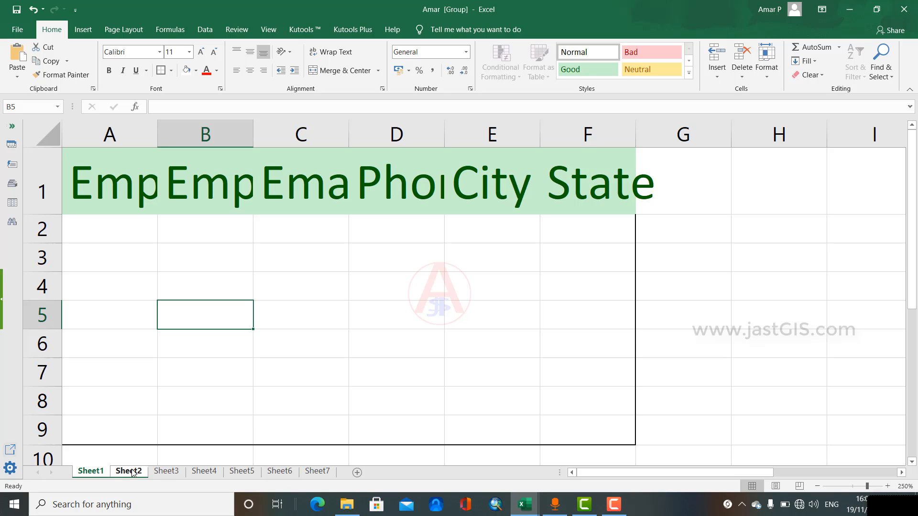
left_click(168, 471, "ctrl")
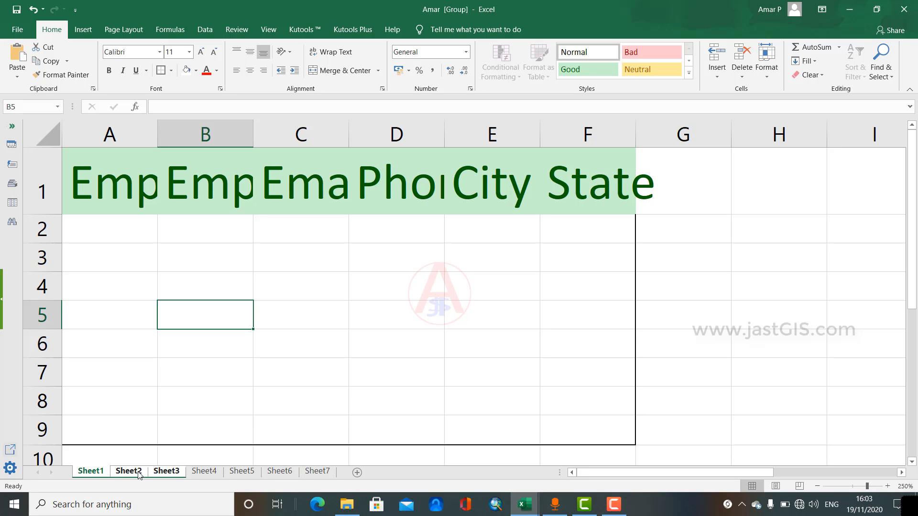
- Enter "jast gis" in cell A4 and 27773889 in cell B4 across the three grouped sheets
left_click(113, 290)
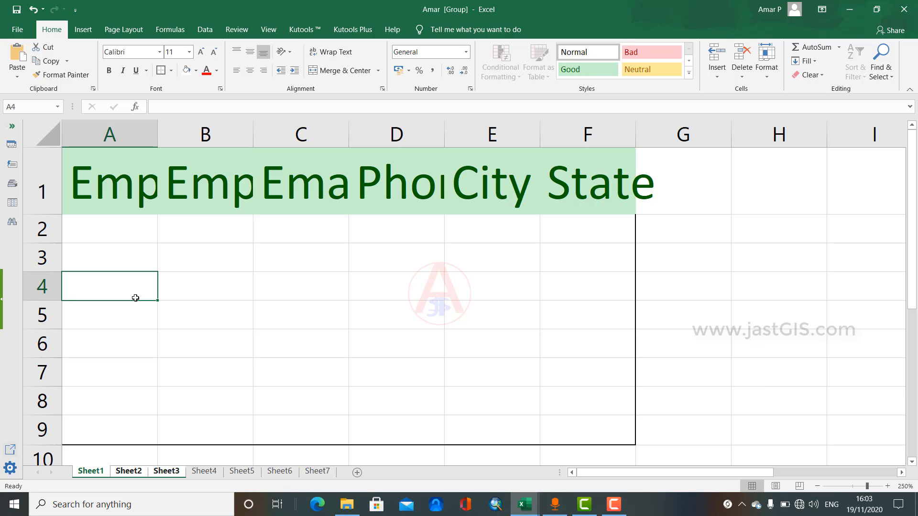
type("jast gis")
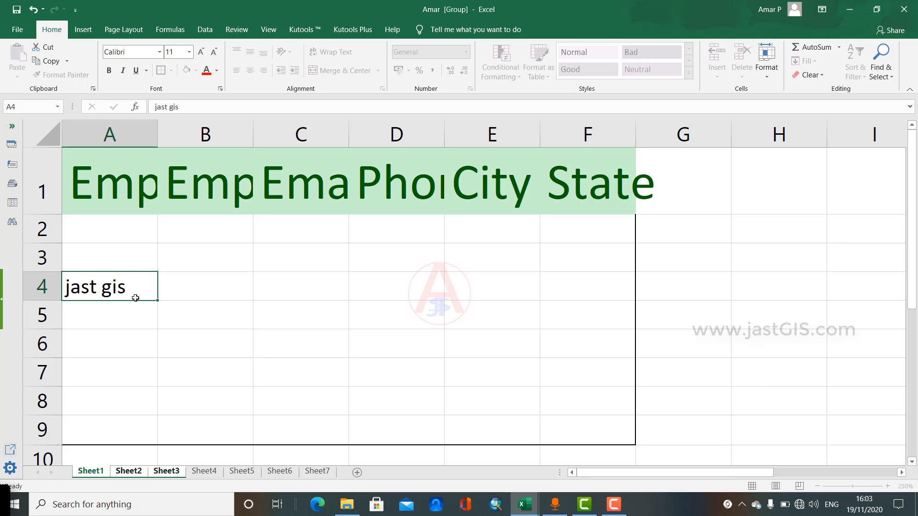
key("Tab")
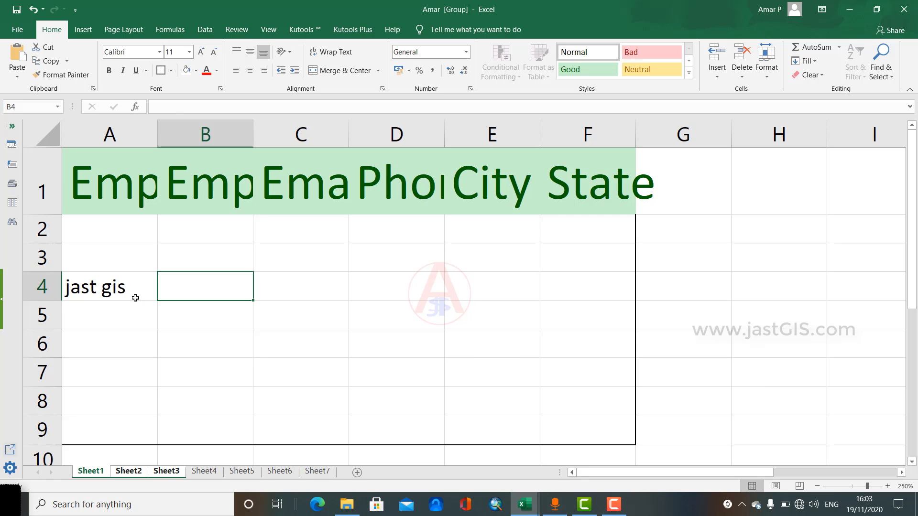
type("27773889")
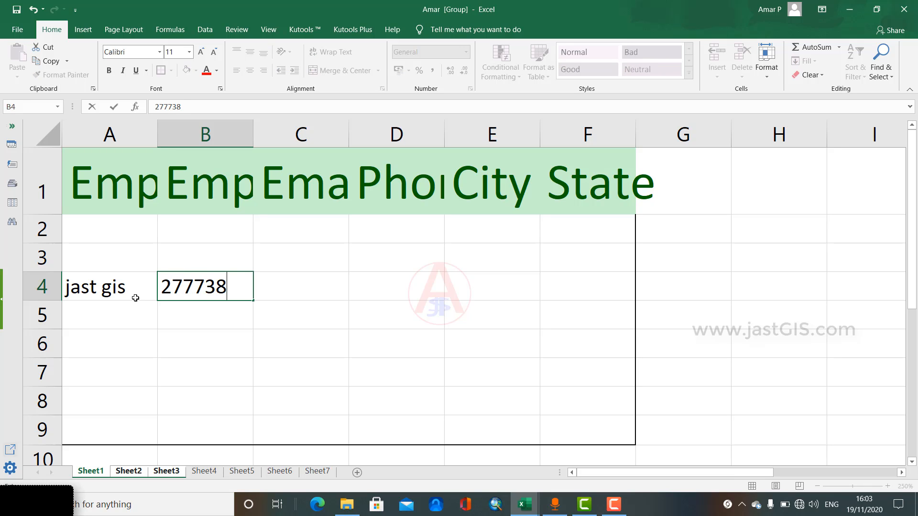
left_click(119, 320)
left_click_drag(98, 287, 205, 285)
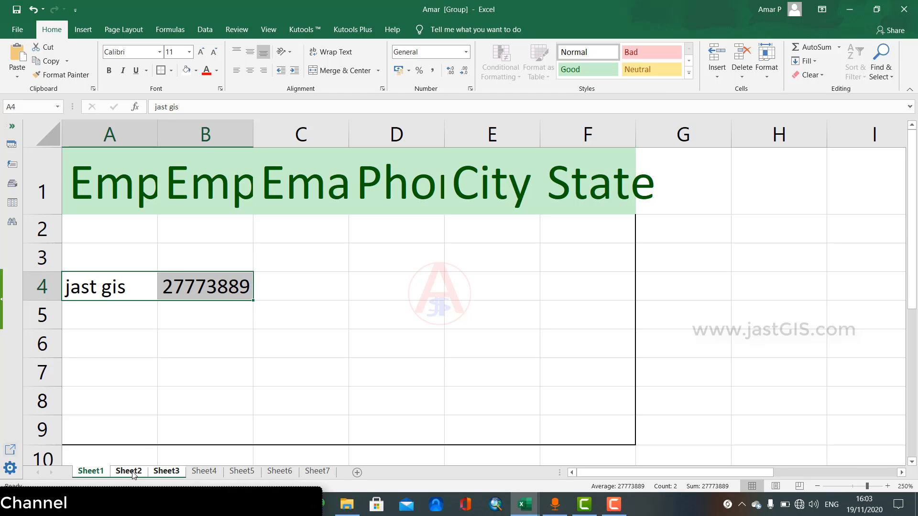
- Compare row 4 on the grouped sheets with row 4 on the ungrouped sheets through Sheet7
scroll(165, 473, "up", 2)
scroll(170, 474, "down", 3)
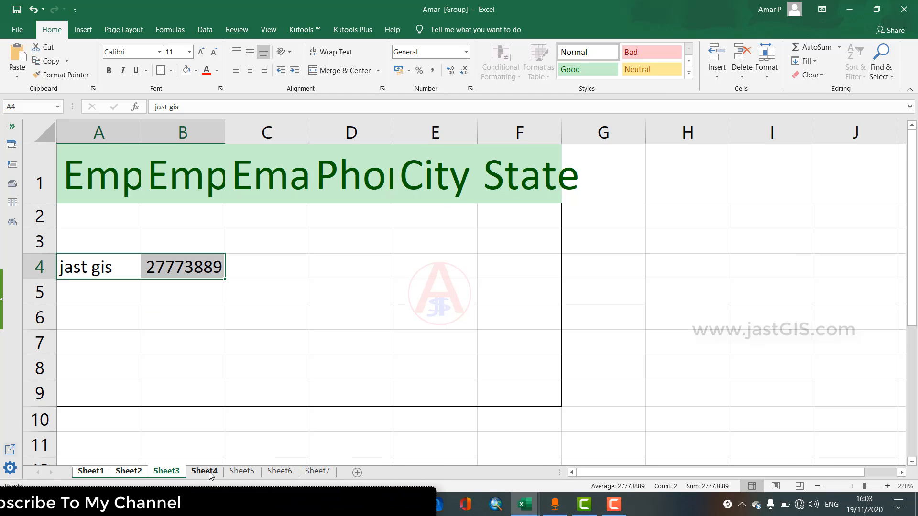
left_click(279, 472, "ctrl")
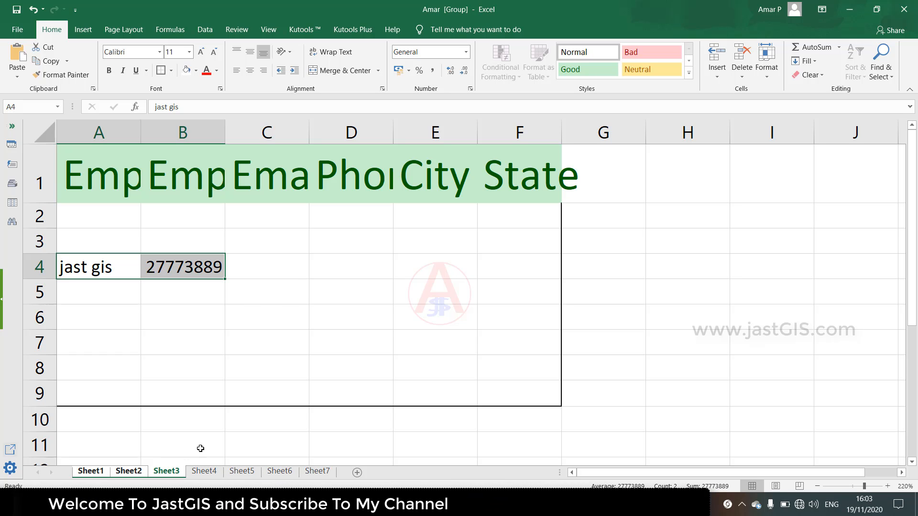
left_click(204, 472)
left_click(287, 472)
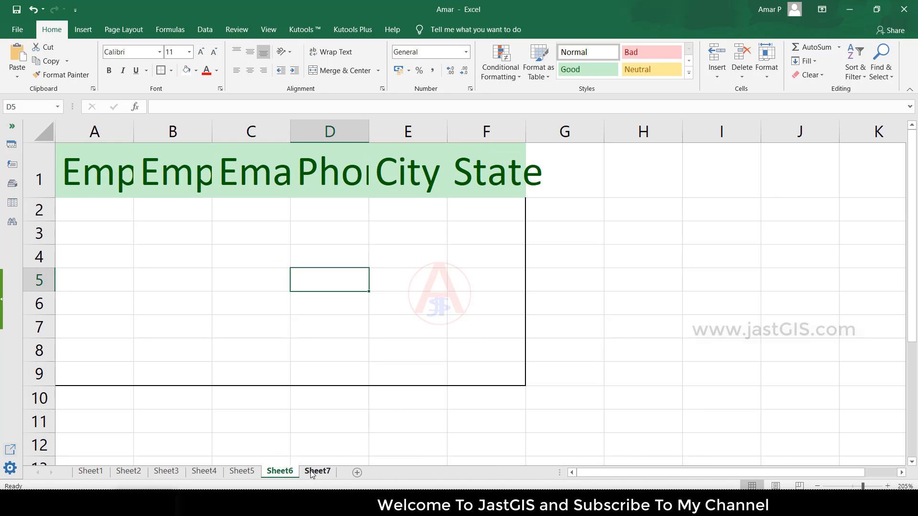
left_click(311, 473)
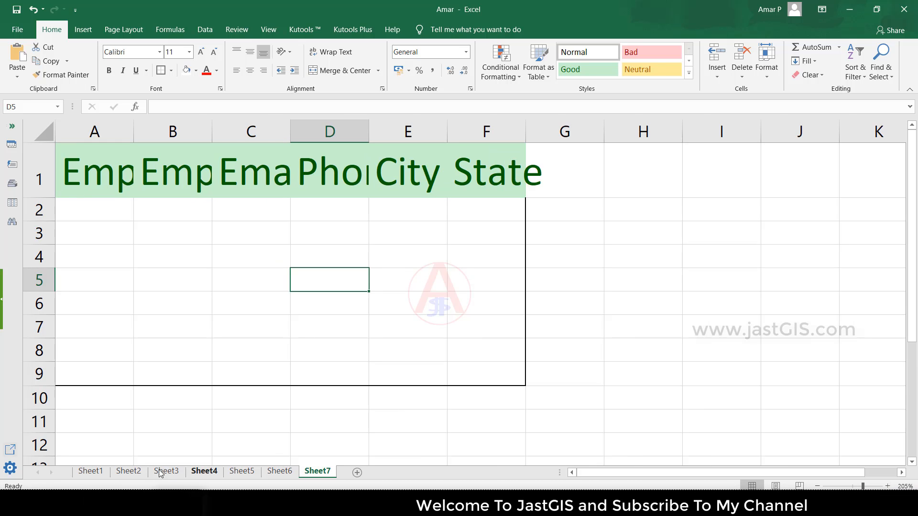
- Group all the sheets from Sheet1 to Sheet7 with Sheet1 active
left_click(99, 475)
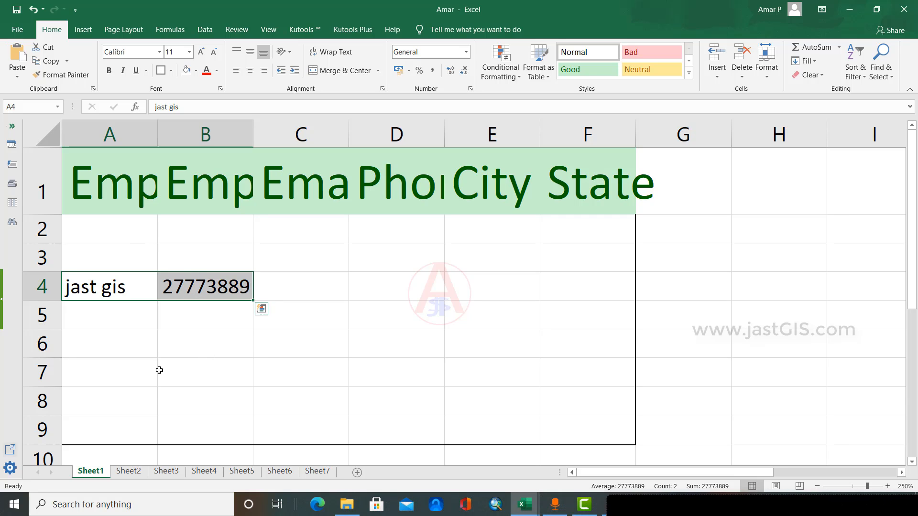
left_click(301, 470, "shift")
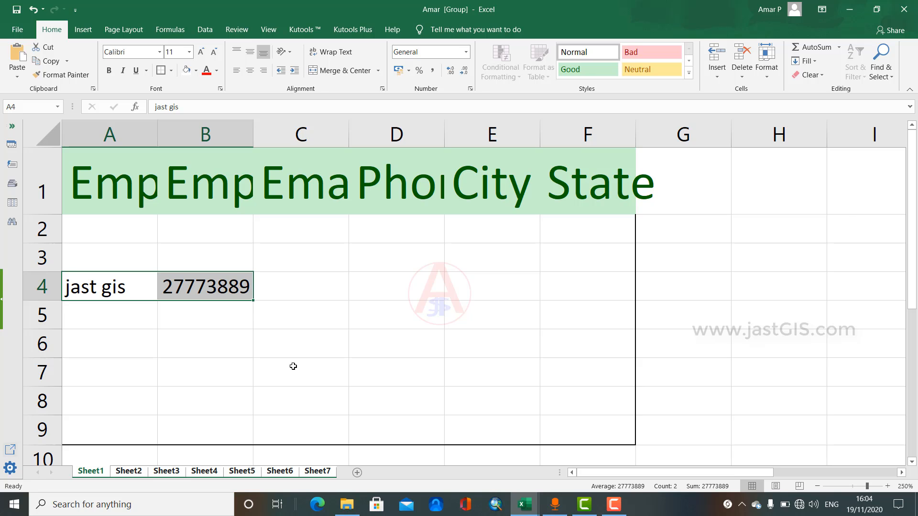
- Switch to the Book1 workbook and enter the formula =Sheet1!A1 in cell A1 of Sheet2
left_click(524, 504)
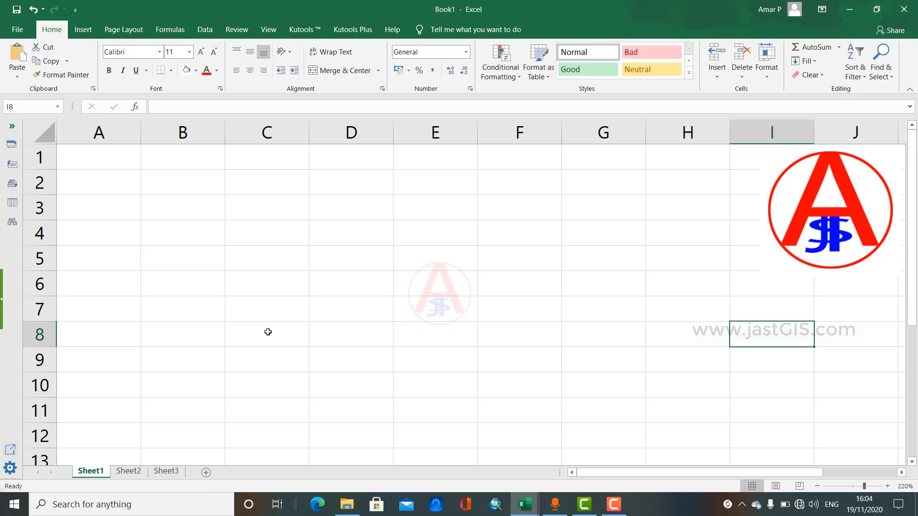
left_click(266, 332)
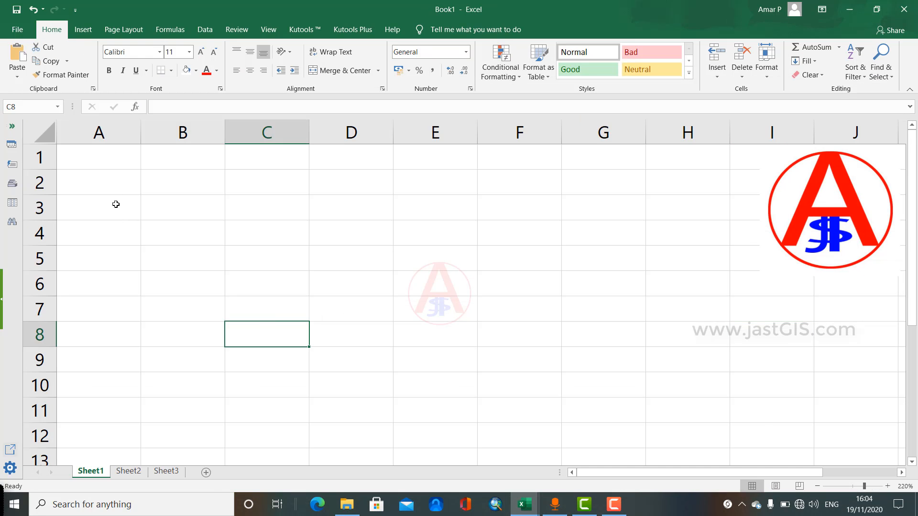
left_click(91, 154)
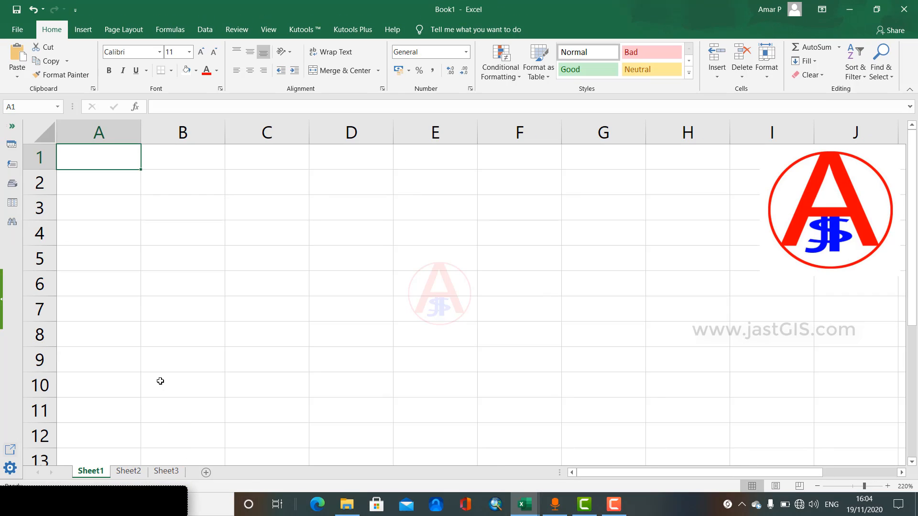
left_click(118, 215)
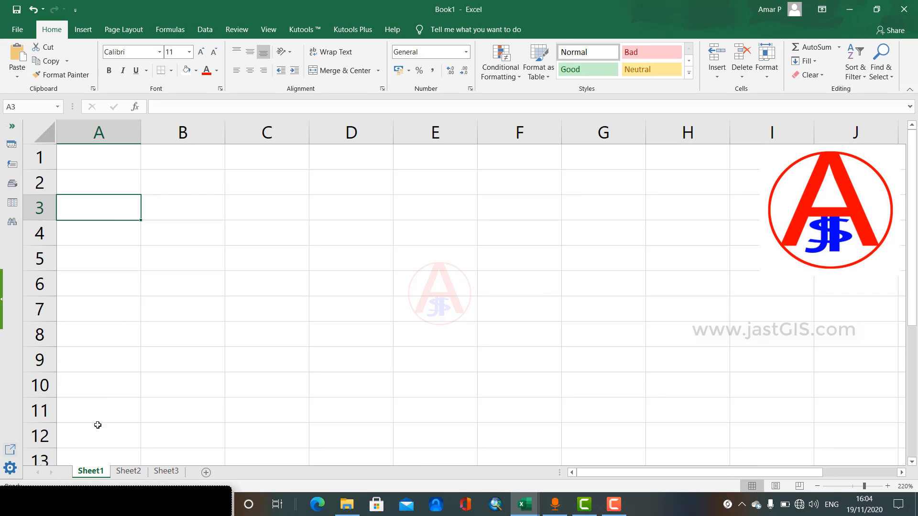
left_click(128, 472)
left_click(111, 166)
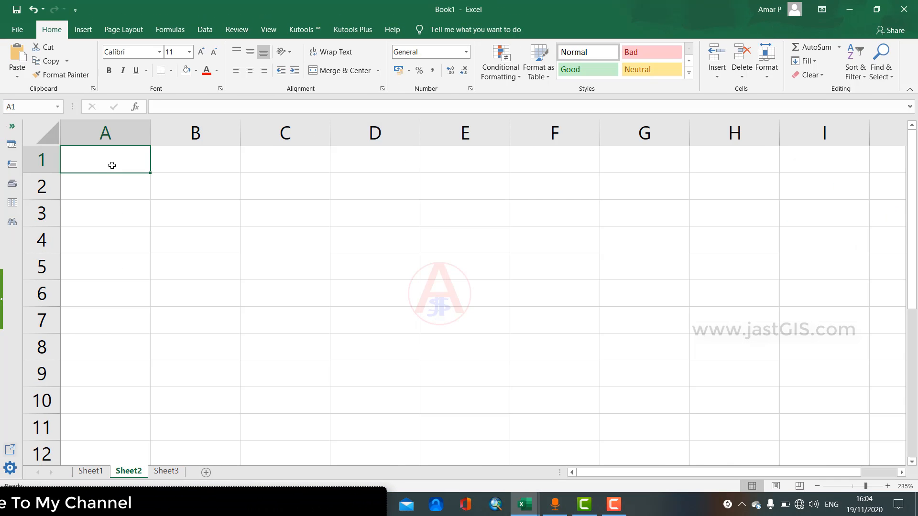
type("=")
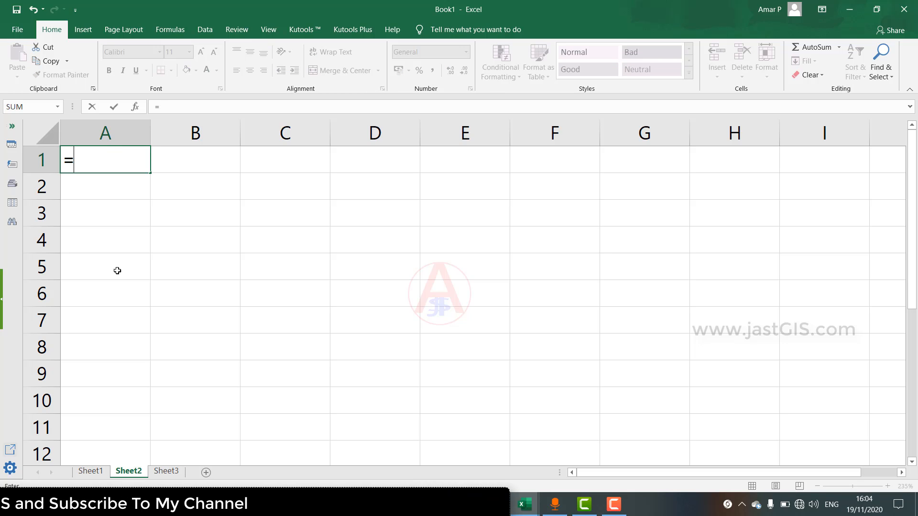
left_click(90, 472)
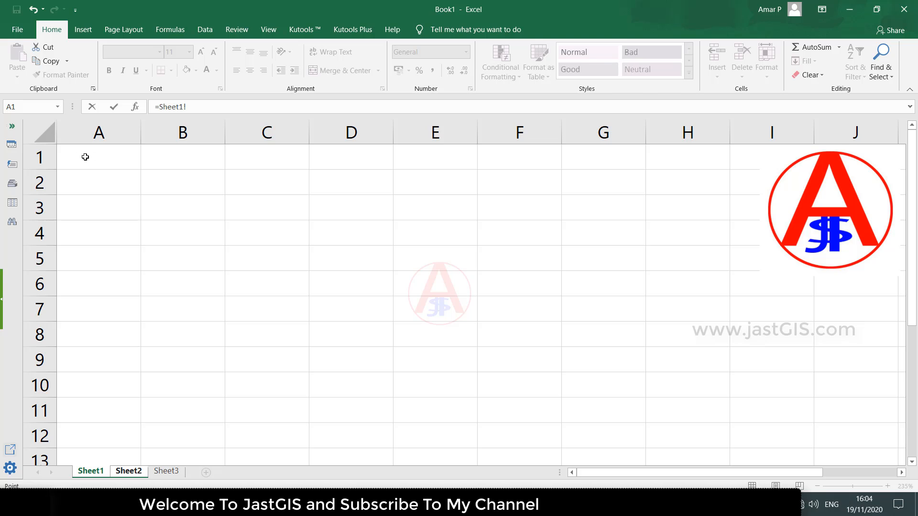
left_click(90, 157)
key("Return")
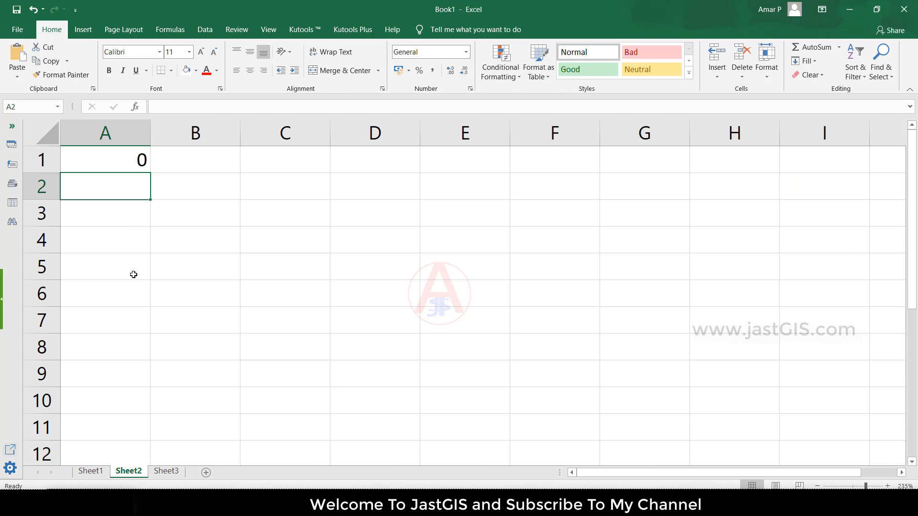
- Copy the formula in cell A1 of Sheet2 into cell A1 of Sheet3
left_click(141, 168)
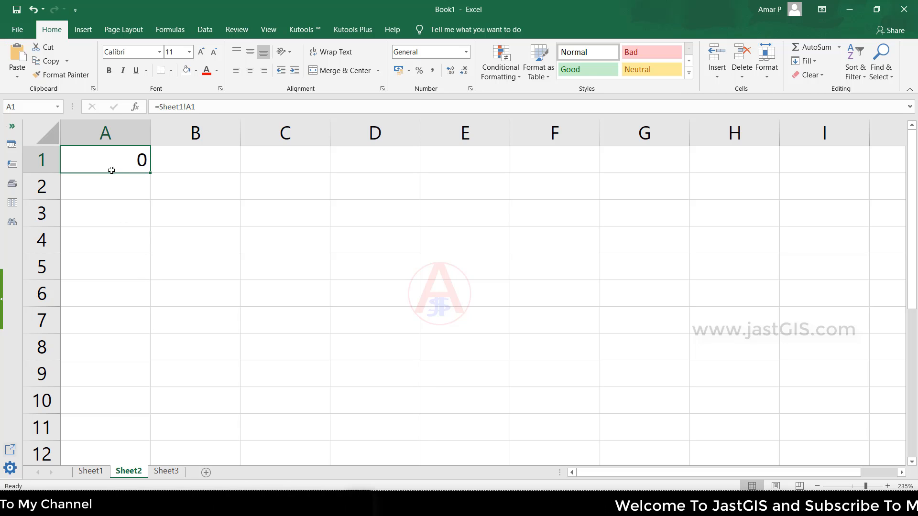
left_click(167, 472)
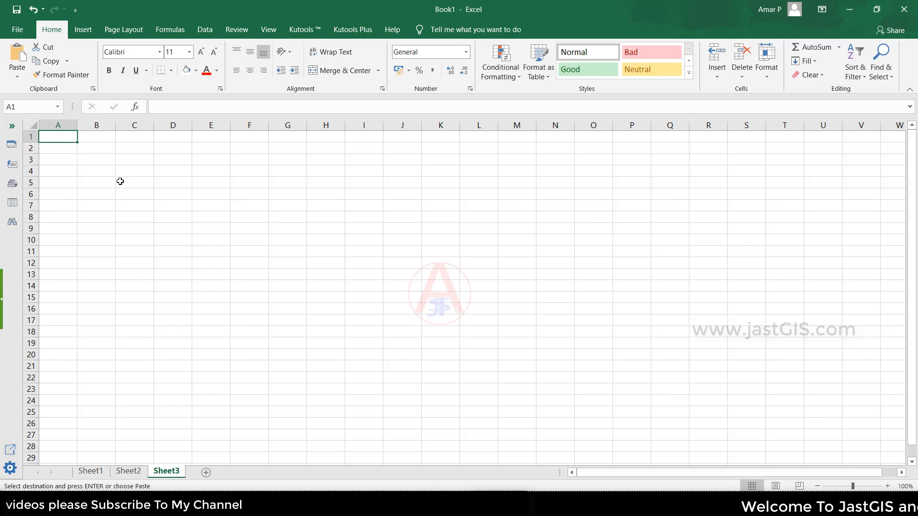
scroll(66, 150, "up", 7)
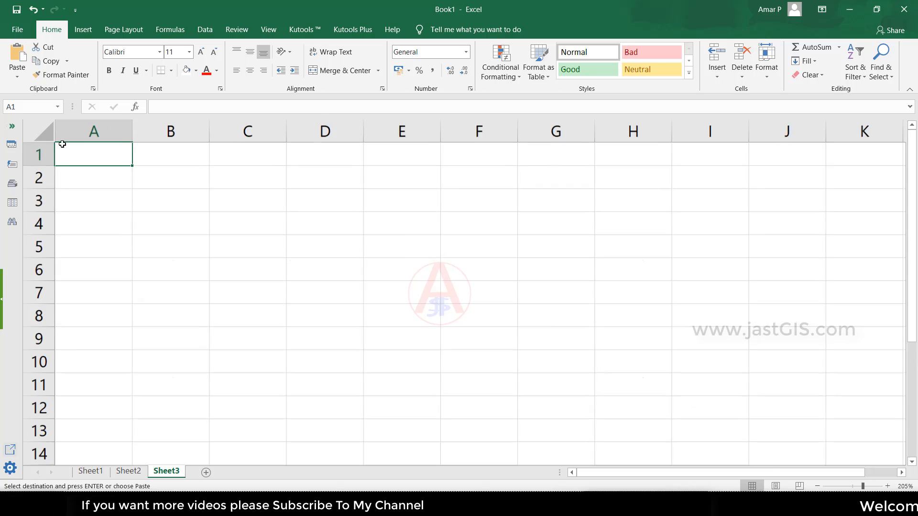
left_click(107, 185)
left_click(117, 157)
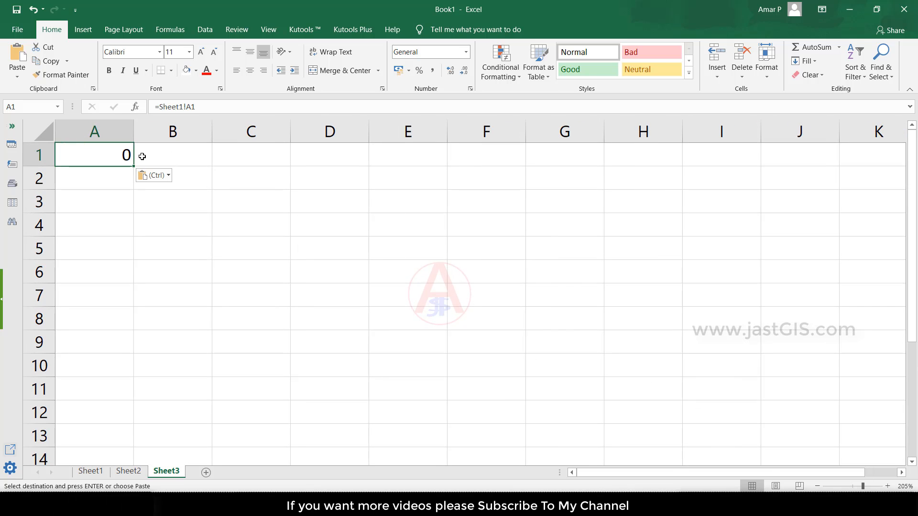
- Enter "Jast gis" in cell A1 of Sheet1 and check the linked cell A1 on Sheet2 and Sheet3
left_click(92, 474)
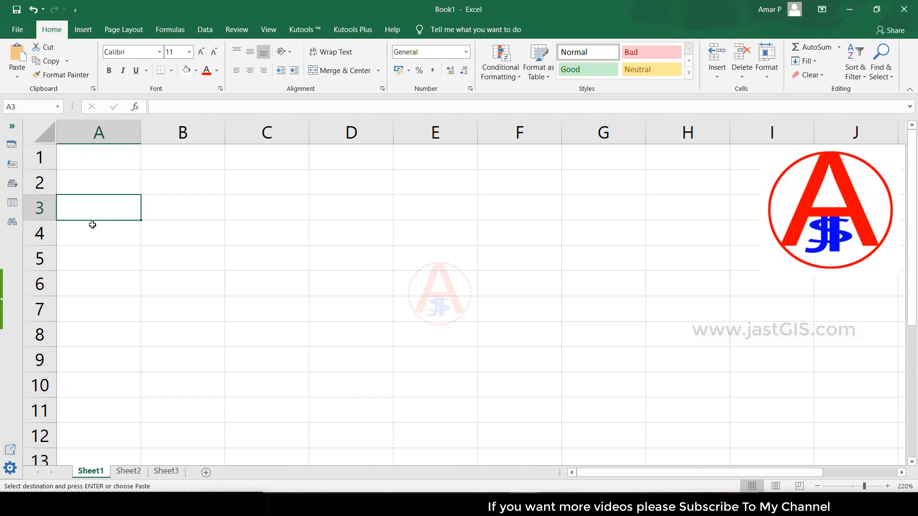
left_click(104, 158)
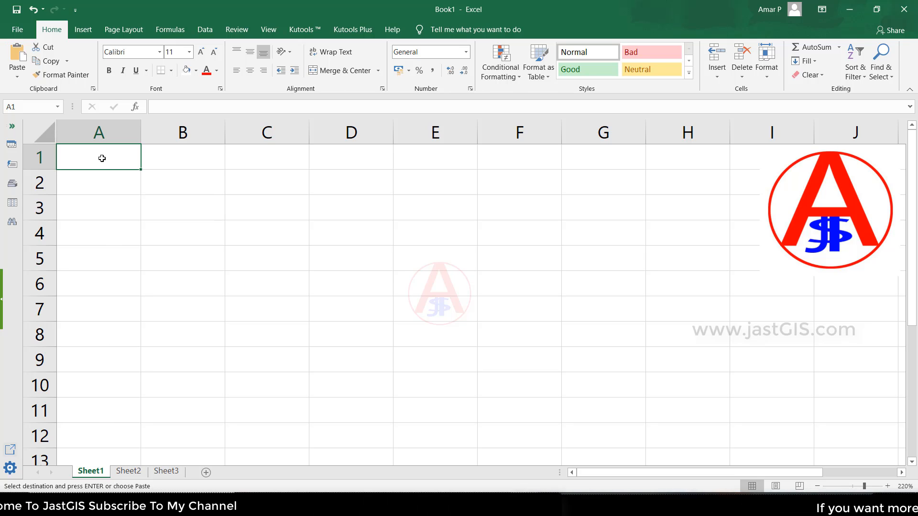
type("Jast gis")
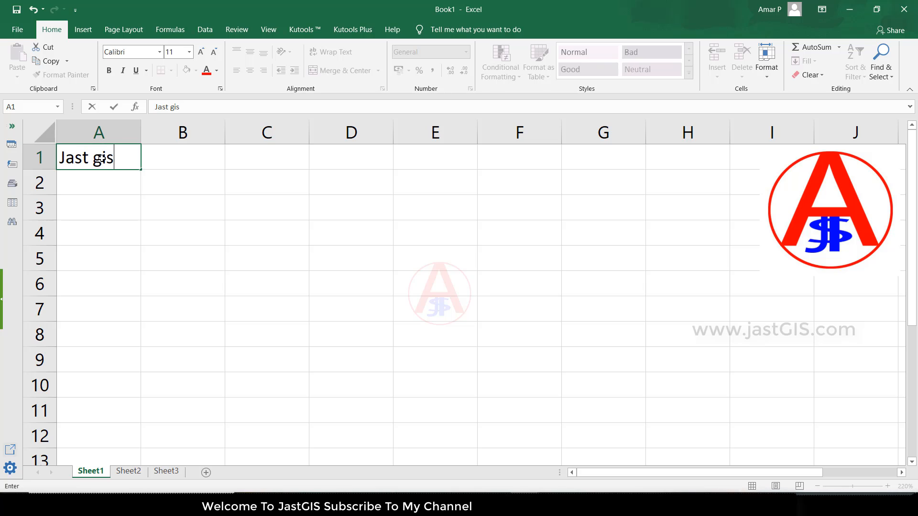
key("Return")
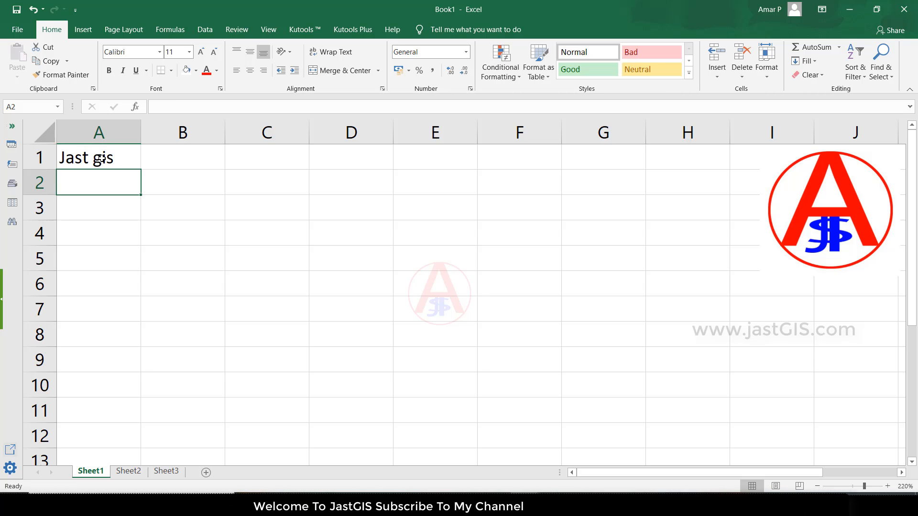
left_click(137, 380)
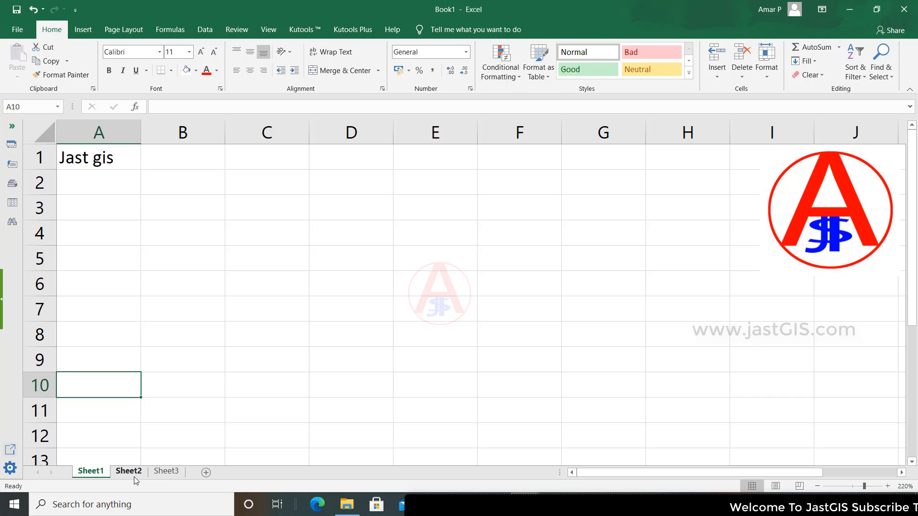
left_click(129, 472)
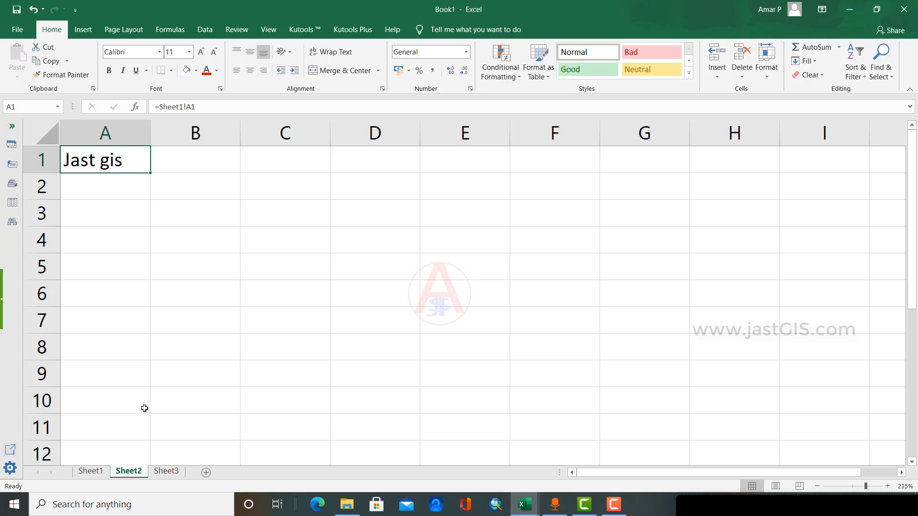
left_click(167, 472)
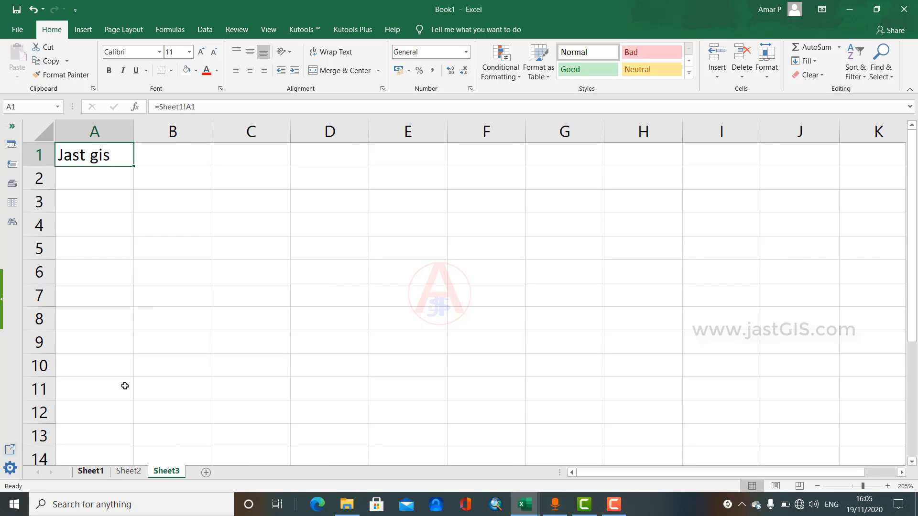
- Clear cell A1 of Sheet1 and check the linked cell A1 on the other two sheets
key("ctrl+Page_Up")
key("ctrl+Page_Up")
left_click(108, 157)
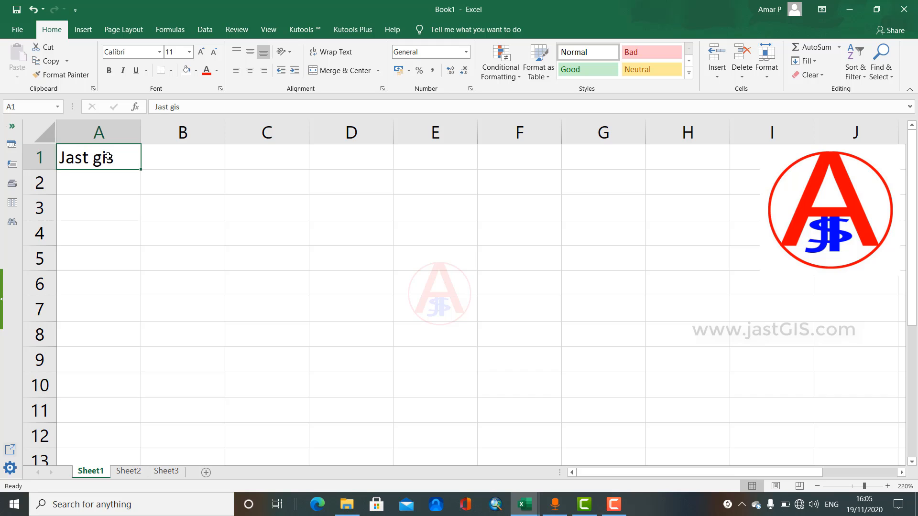
key("Delete")
left_click(189, 354)
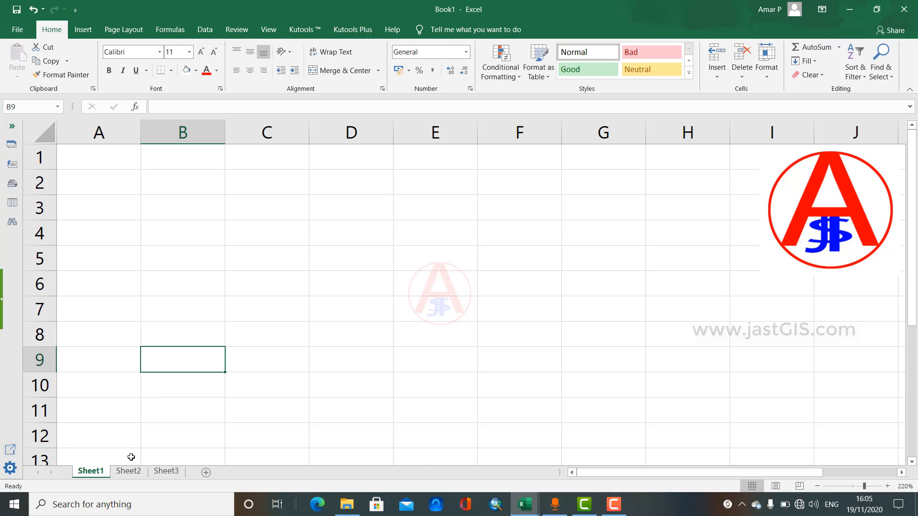
key("ctrl+Page_Down")
left_click(165, 472)
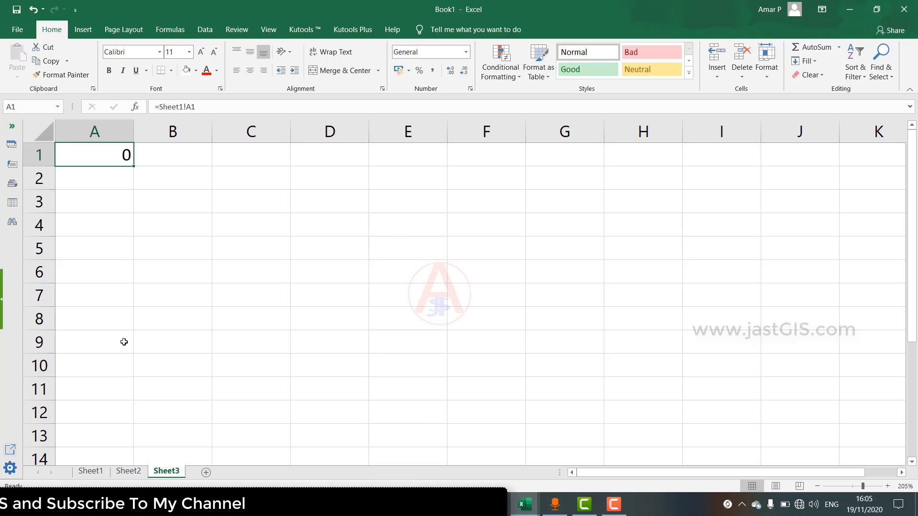
- On Sheet2, fill the formula in A1 down to A11 and copy that range into B1:C11
left_click(128, 471)
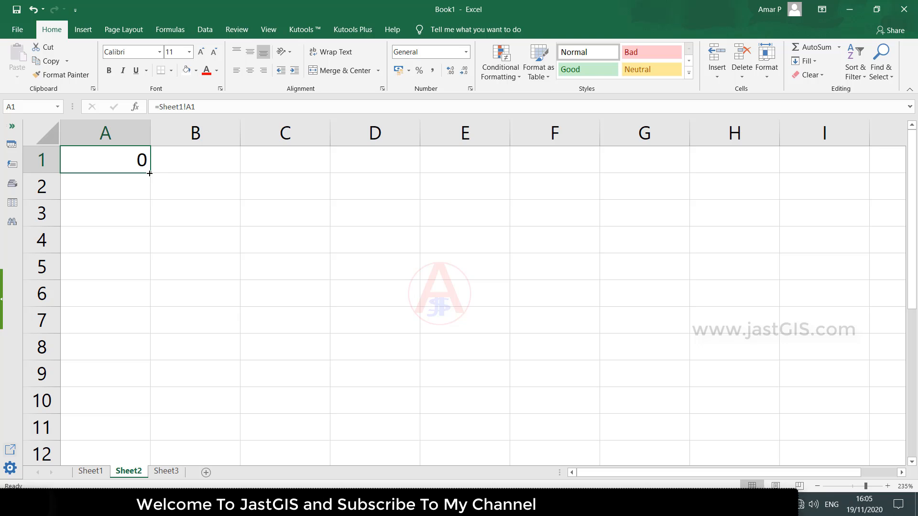
left_click_drag(147, 173, 158, 417)
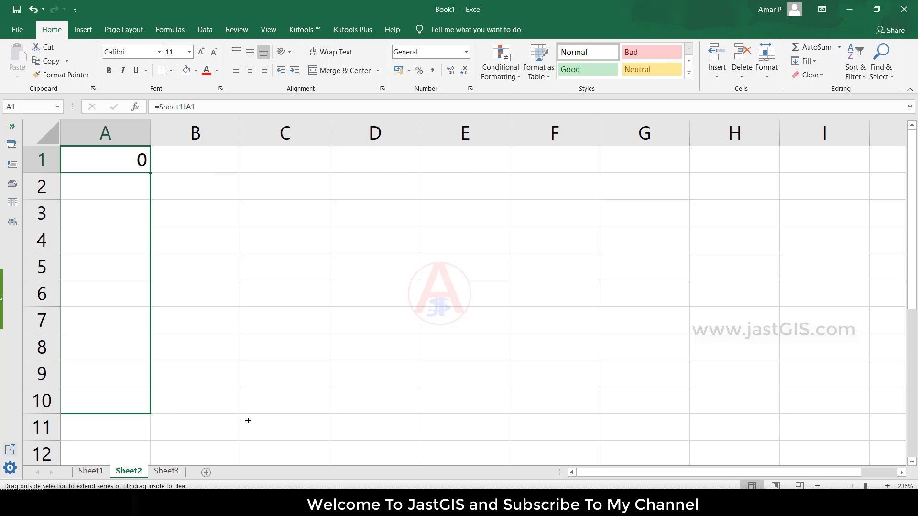
left_click_drag(350, 432, 305, 424)
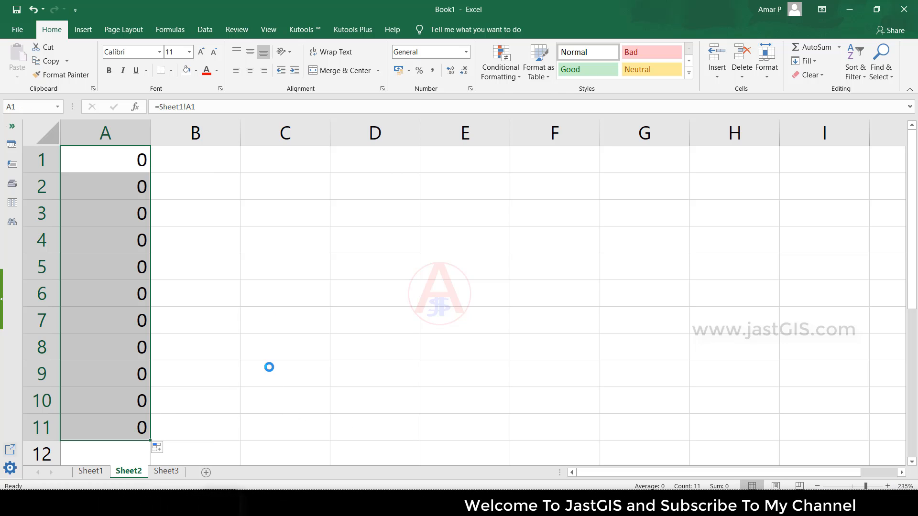
key("ctrl+c")
left_click_drag(218, 172, 311, 434)
key("ctrl+v")
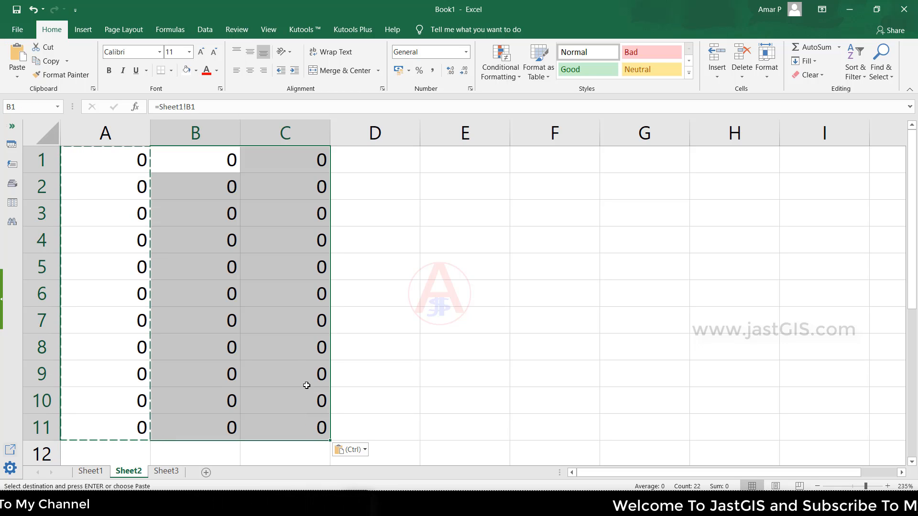
left_click(294, 321)
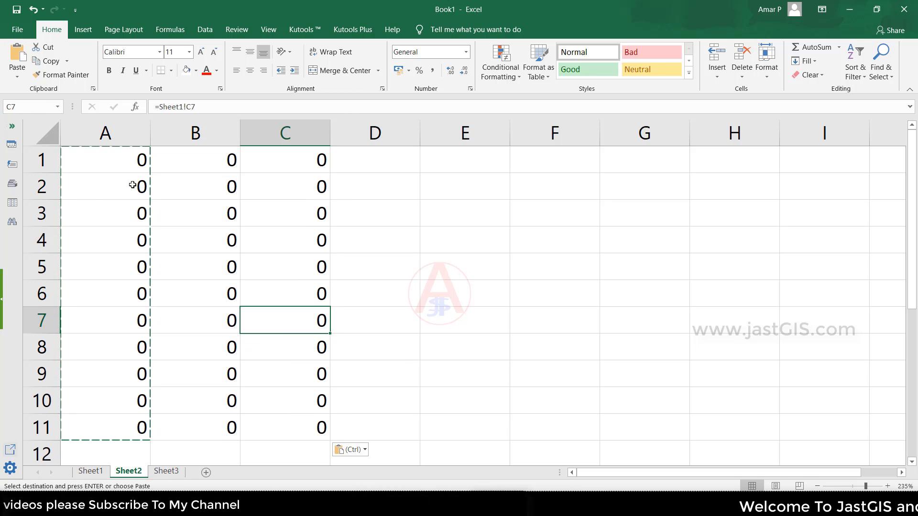
- Copy the linked range A1:C11 of Sheet2 into Sheet3 starting at cell A1
left_click_drag(110, 162, 311, 430)
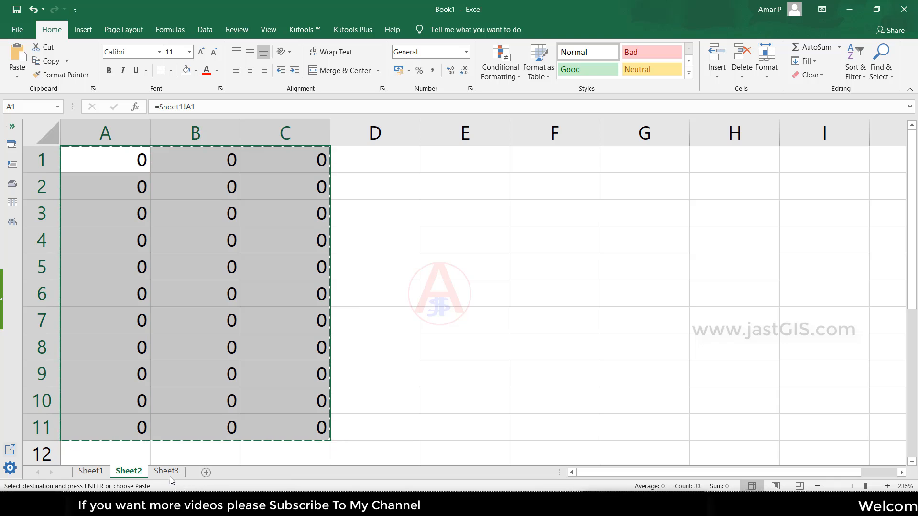
key("ctrl+Page_Down")
key("Return")
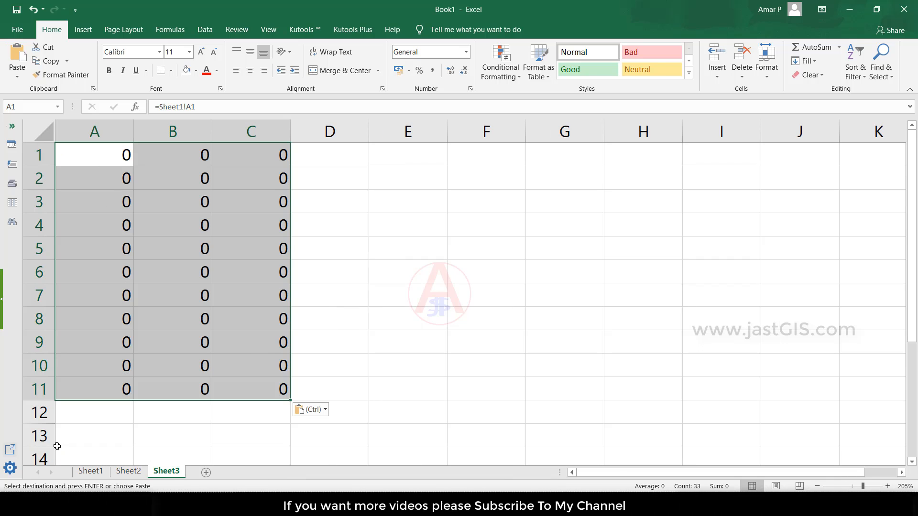
- Enter "jast gis" in cell A1 of Sheet1
left_click(90, 472)
left_click(162, 357)
left_click(94, 165)
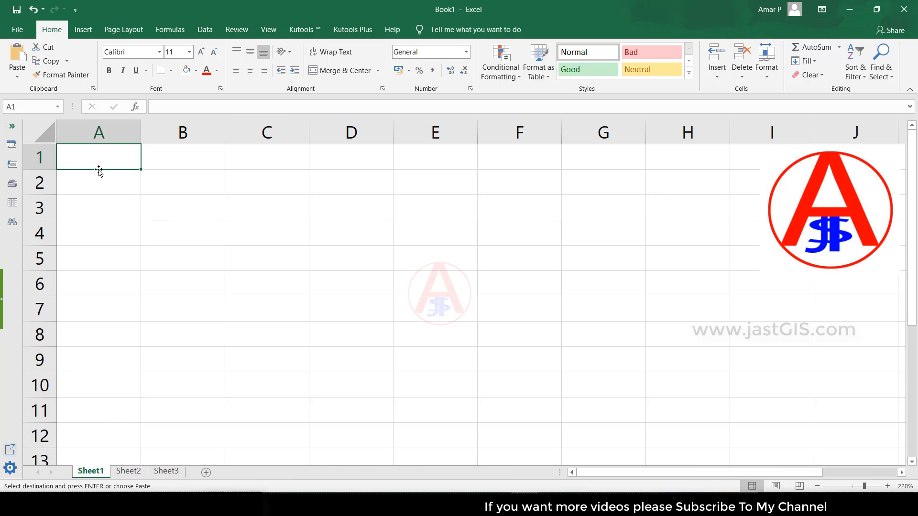
type("jast gis")
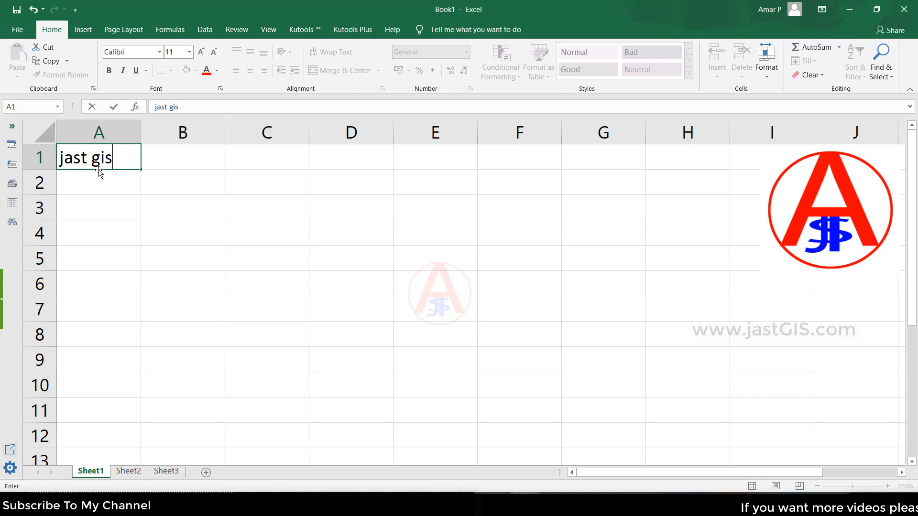
key("Return")
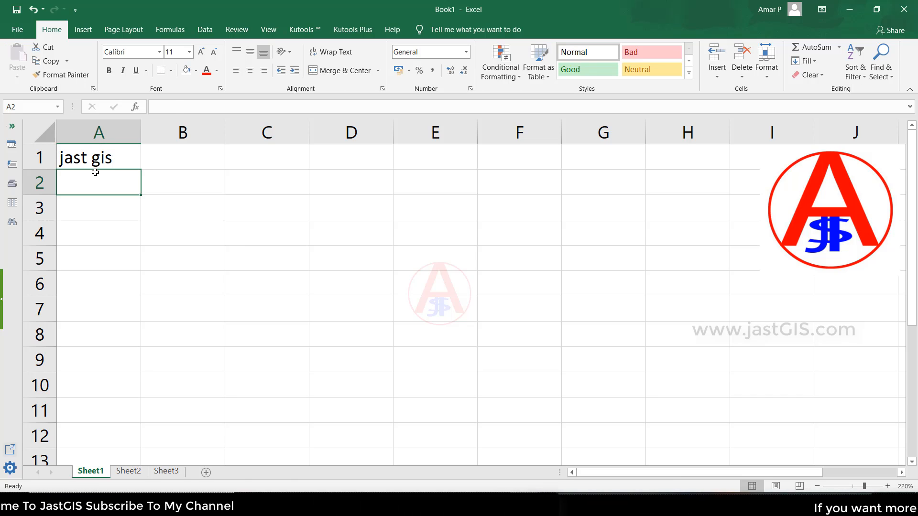
- Enter "jast gis" in cells B4 and C5 of Sheet1
left_click(189, 232)
type("jast gis")
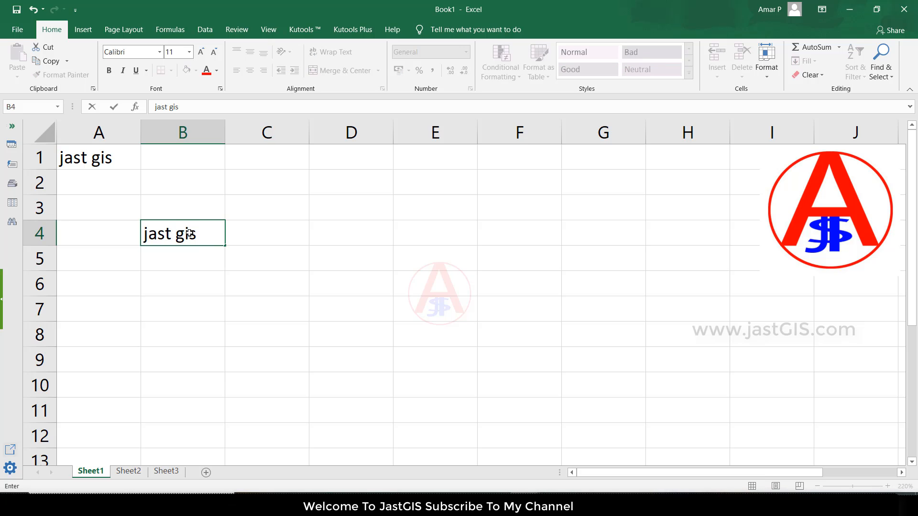
key("Tab")
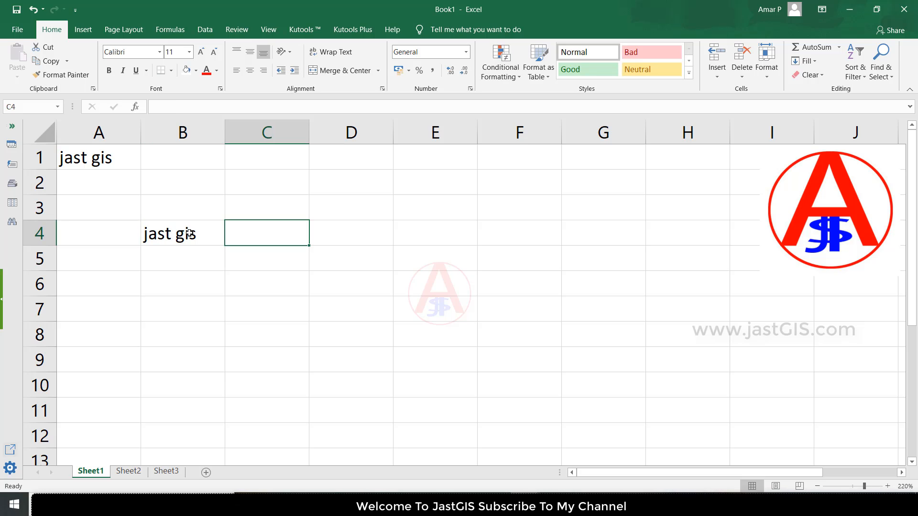
key("Down")
type("jis")
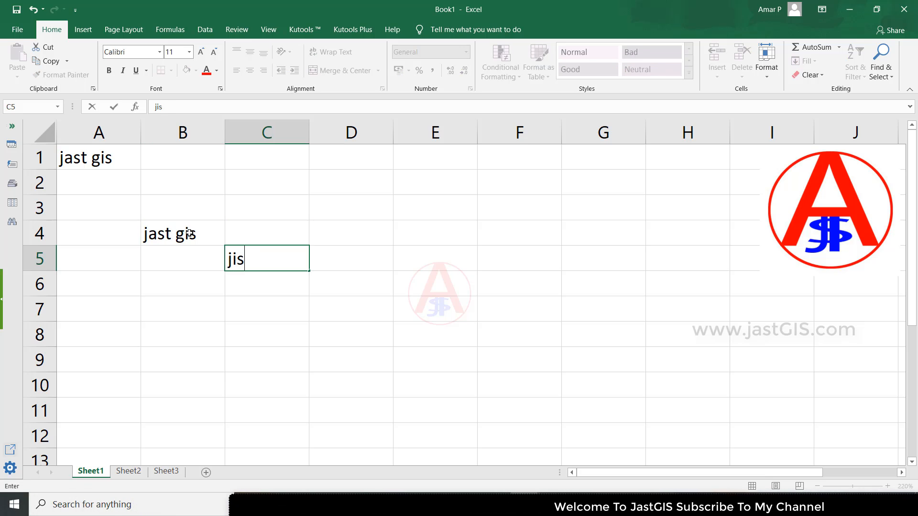
key("BackSpace")
key("BackSpace")
type("ast gis")
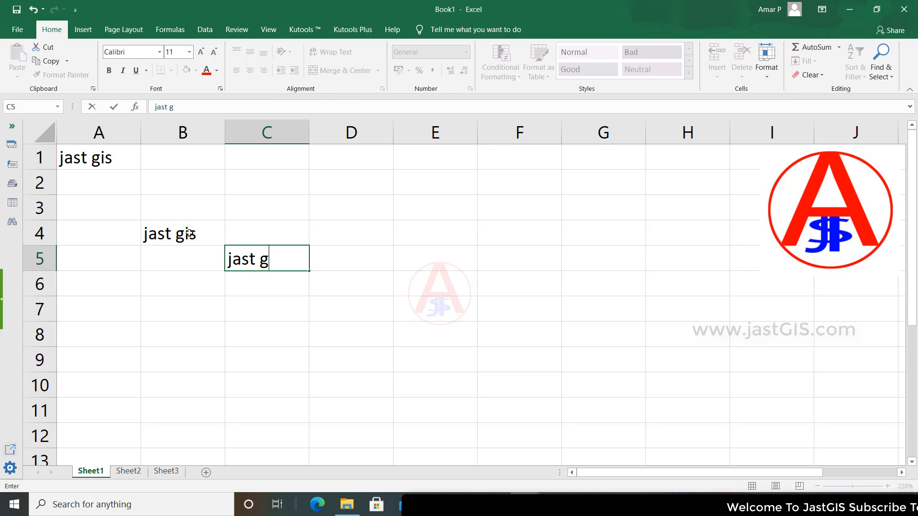
key("Return")
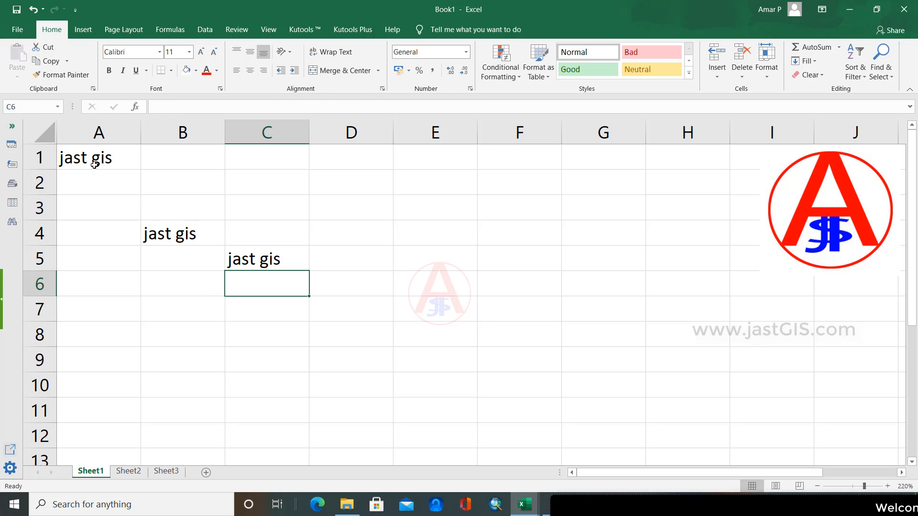
- Compare cells A1, B4 and C5 of Sheet1 with the linked cells on Sheet2 and Sheet3
left_click_drag(96, 158, 261, 267)
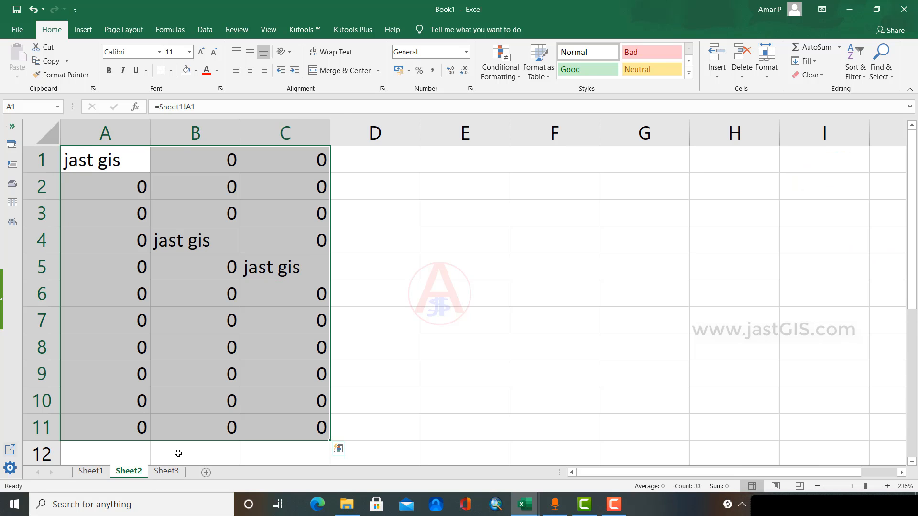
left_click(144, 319)
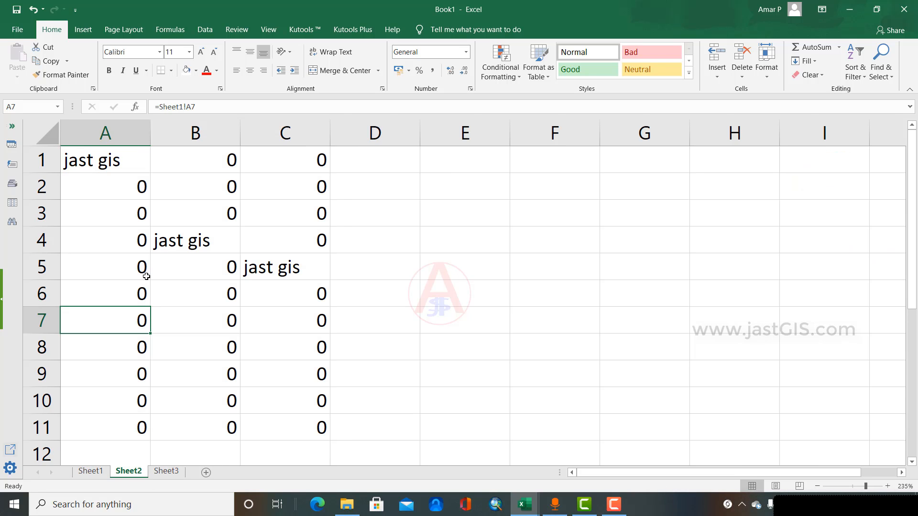
left_click(113, 172)
left_click(181, 245)
left_click_drag(306, 289, 306, 270)
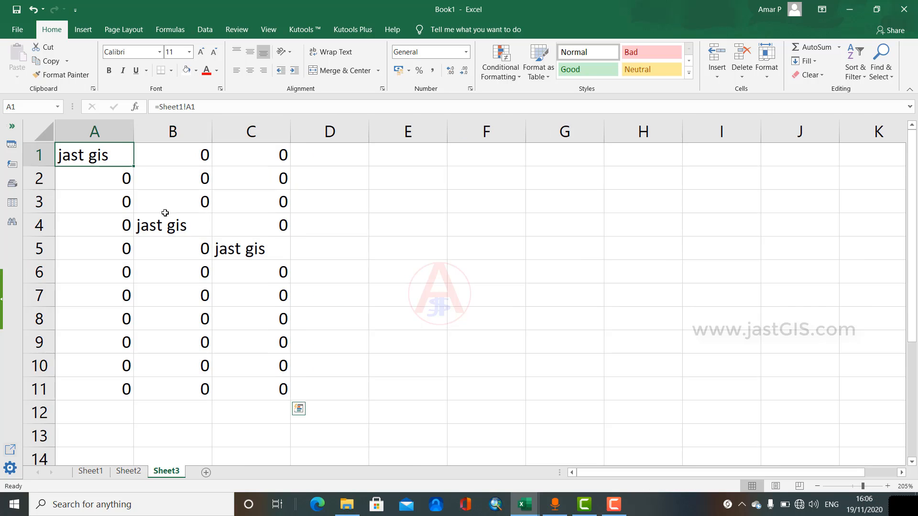
left_click(164, 218)
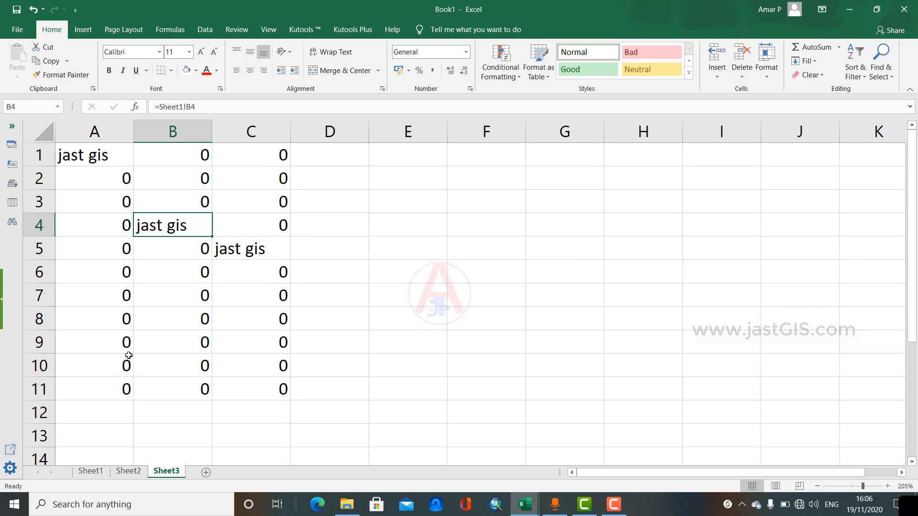
left_click(129, 472)
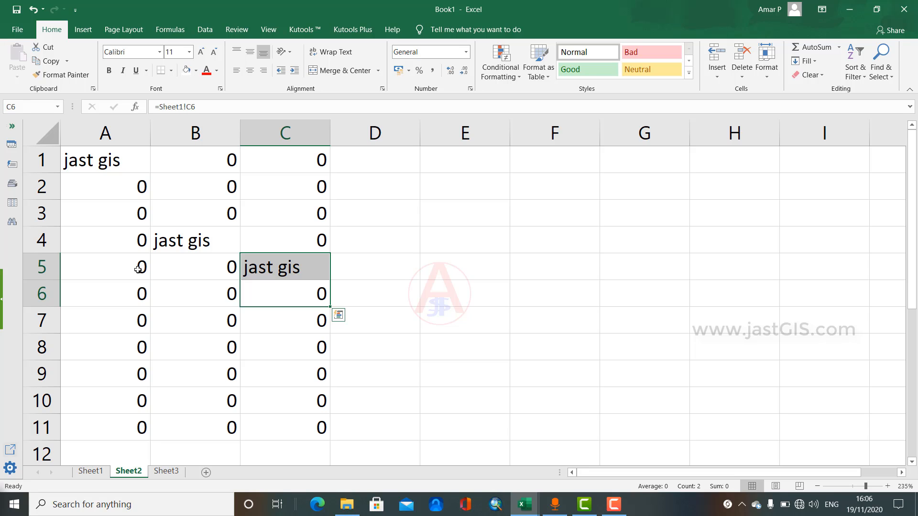
left_click(91, 471)
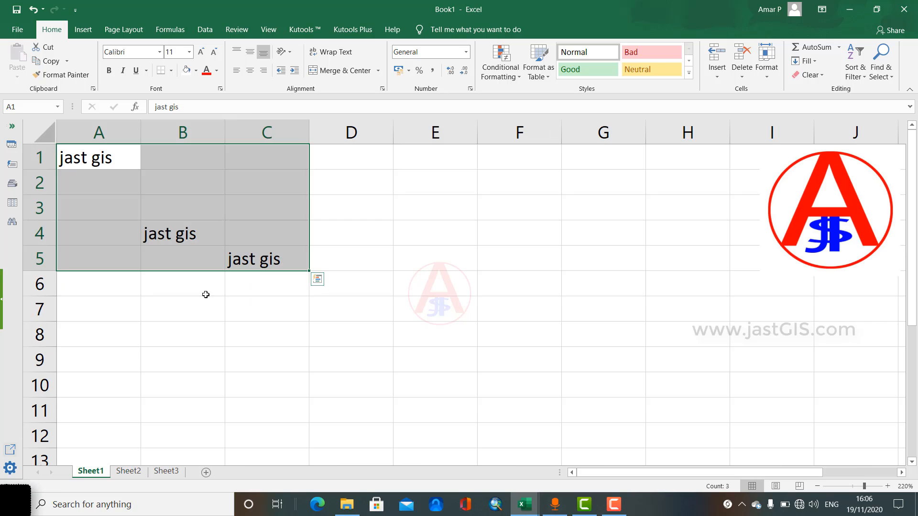
- Apply the Good cell style to cell A1 of Sheet1
left_click(199, 207)
left_click(113, 163)
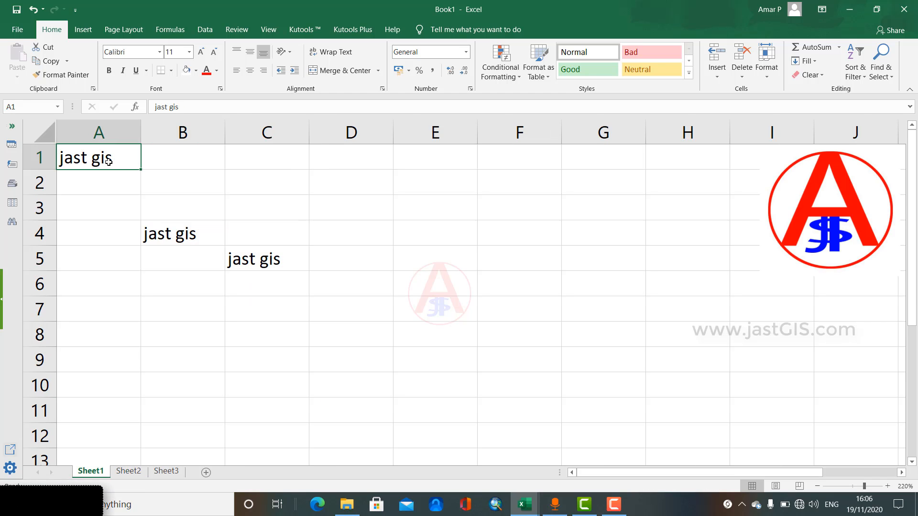
left_click(588, 69)
left_click(396, 232)
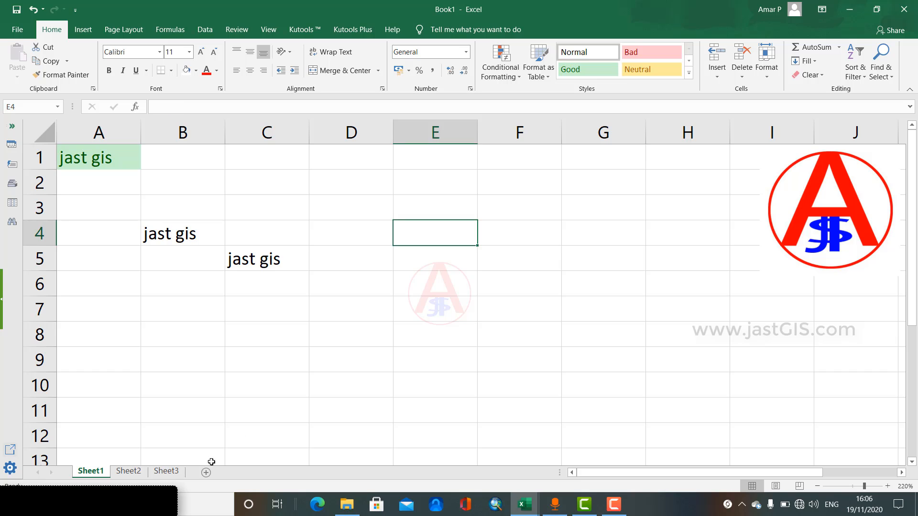
- Check the formatting of linked cell A1 on Sheet2 and undo the Good style on cell A1 of Sheet1
left_click(134, 473)
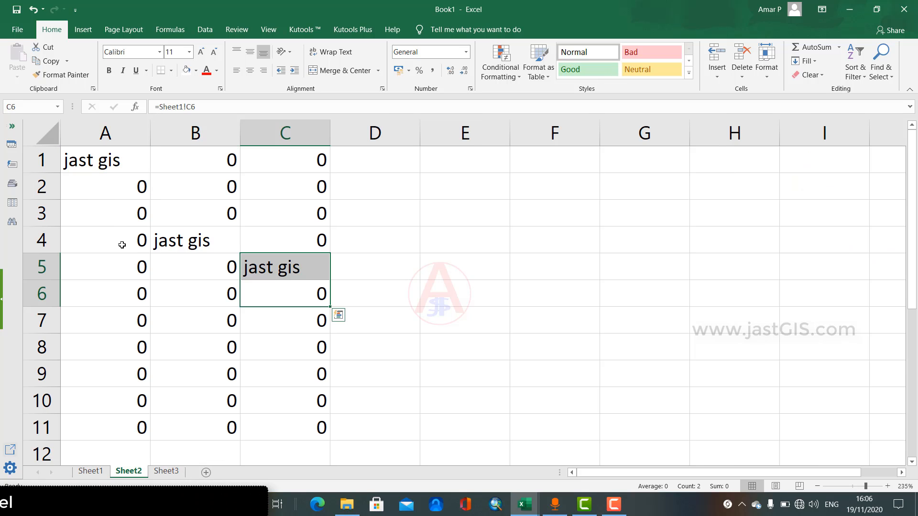
left_click(91, 472)
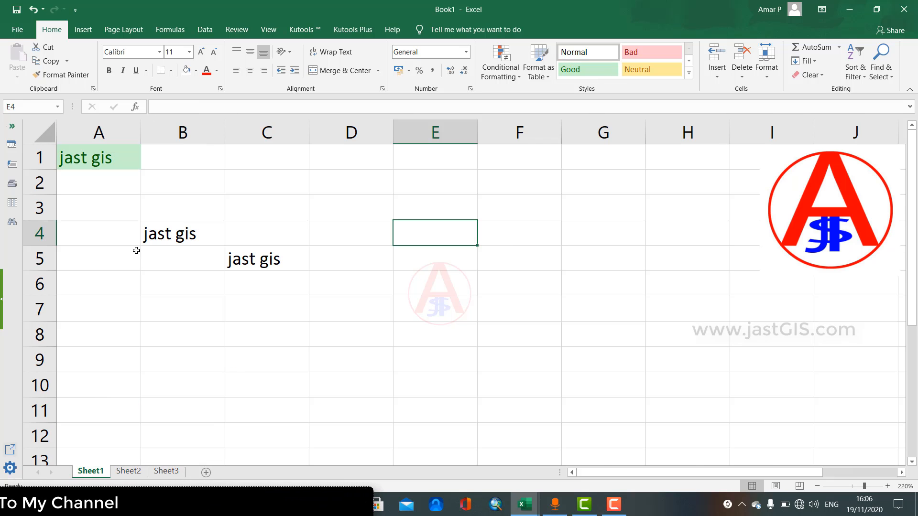
key("ctrl+z")
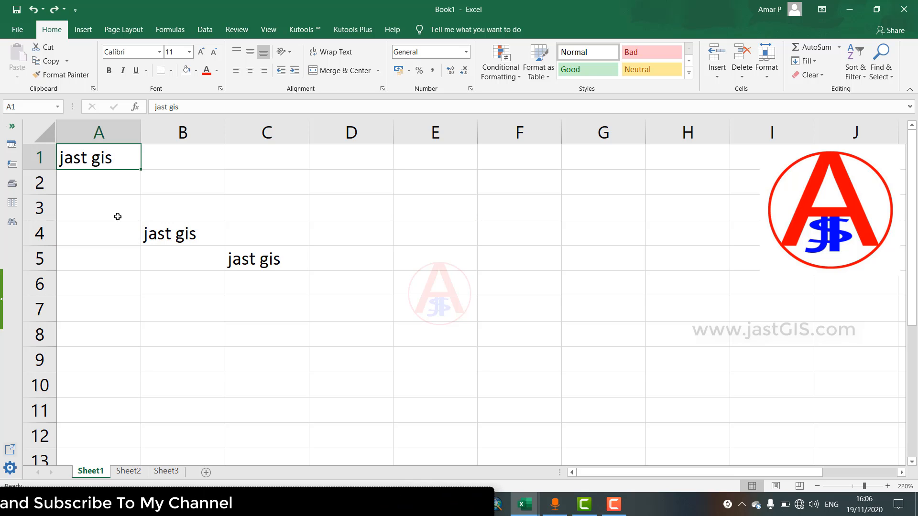
left_click(117, 214)
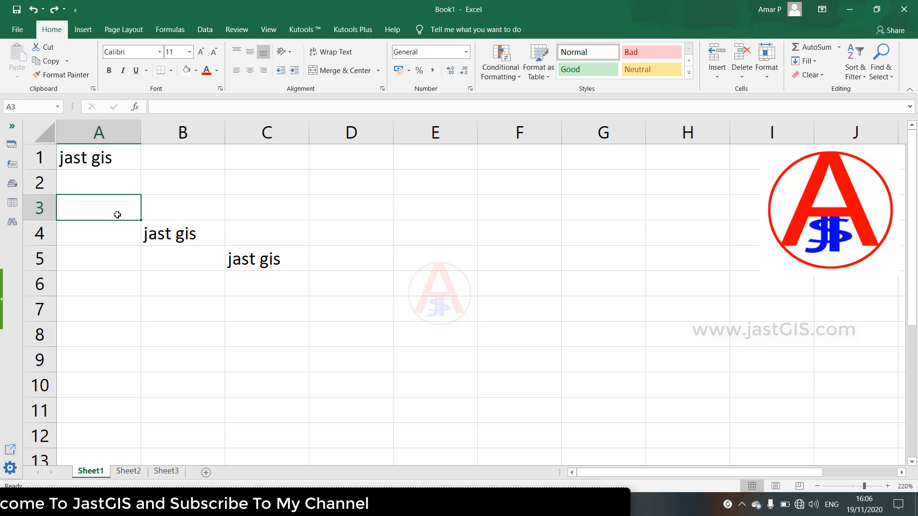